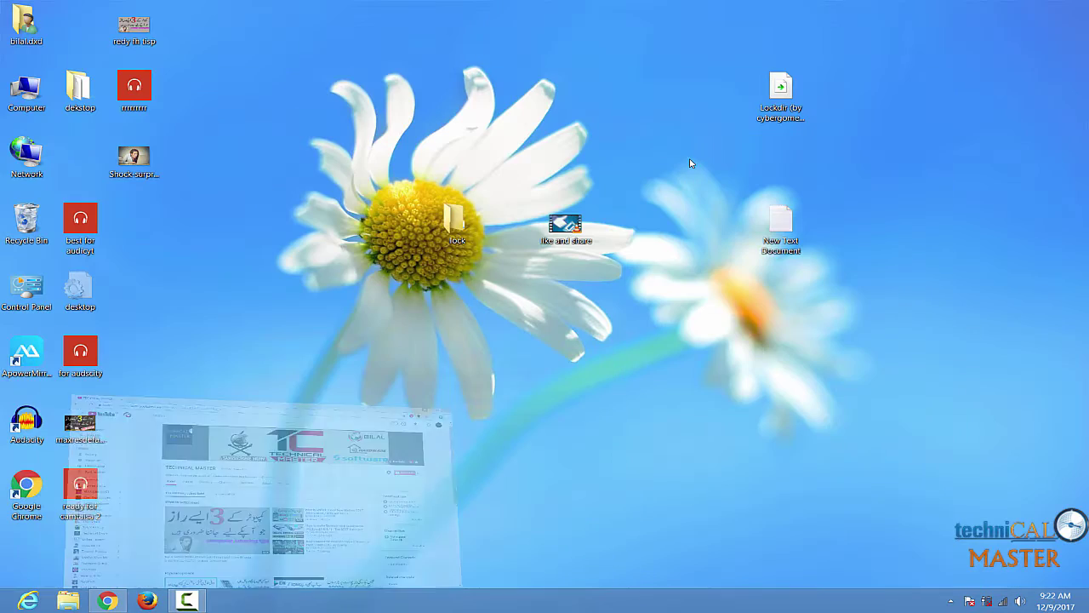
Run lockdir from the Lockdir folder inside the lock folder, enter and re-enter a password, and protect the folder with Protect Default.
{"action": "double_click", "coordinate": [456, 226]}
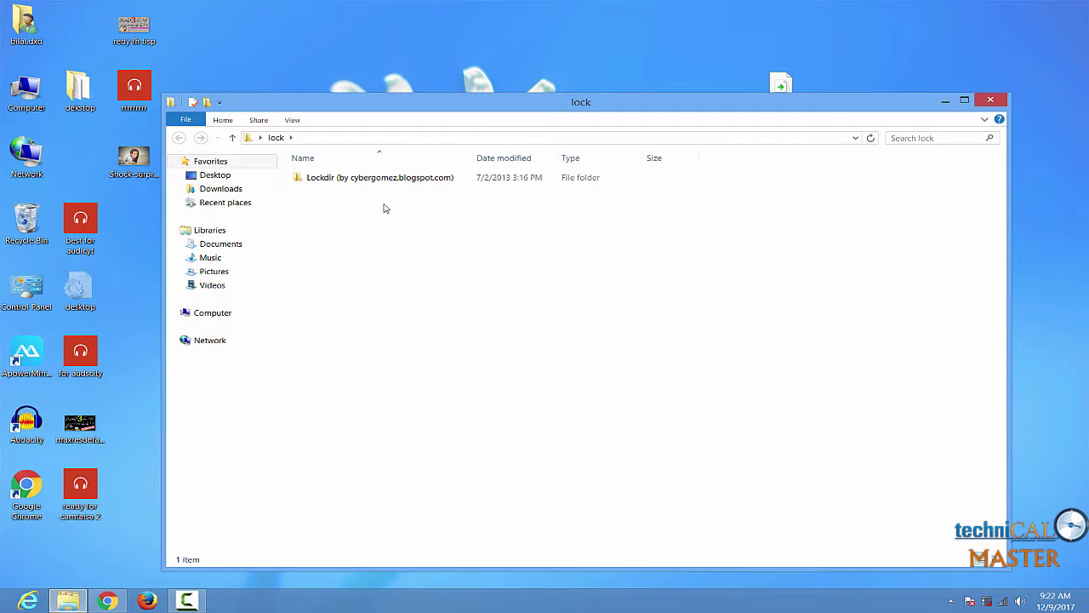
{"action": "double_click", "coordinate": [378, 182]}
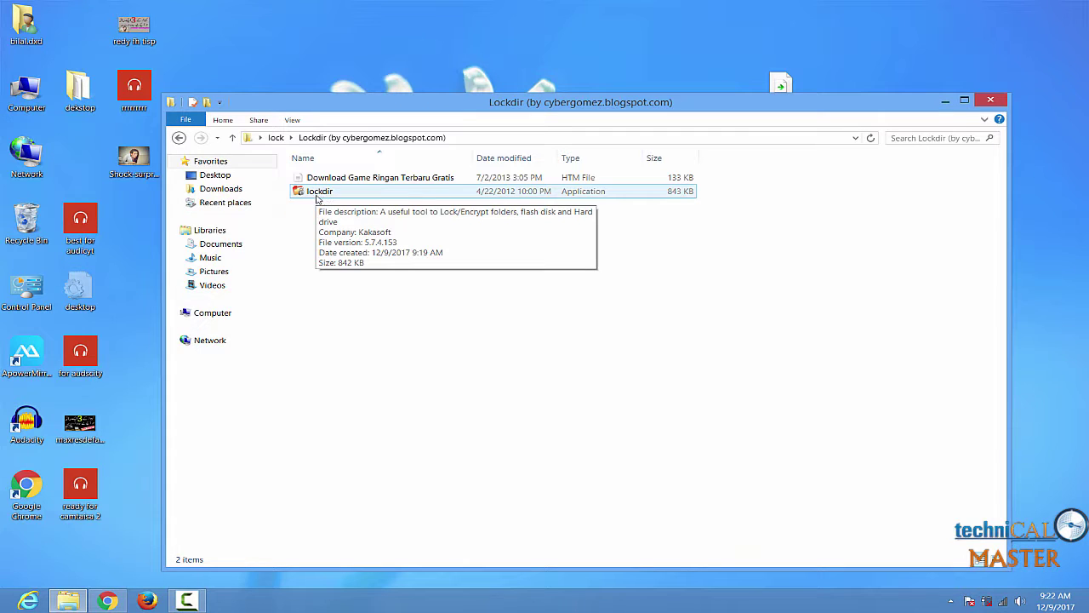
{"action": "left_click", "coordinate": [320, 196]}
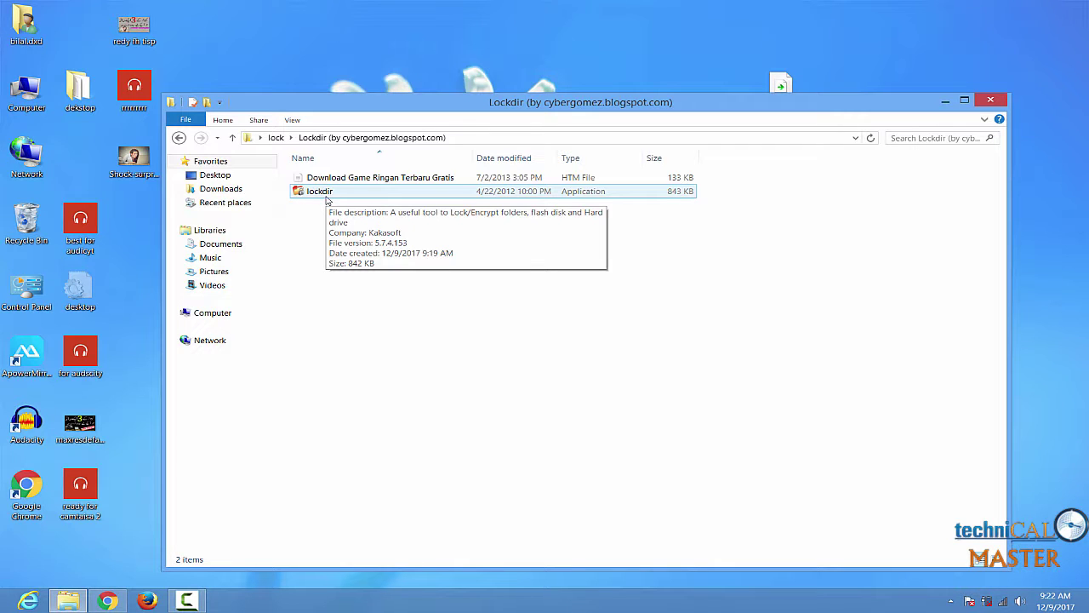
{"action": "left_click", "coordinate": [325, 207]}
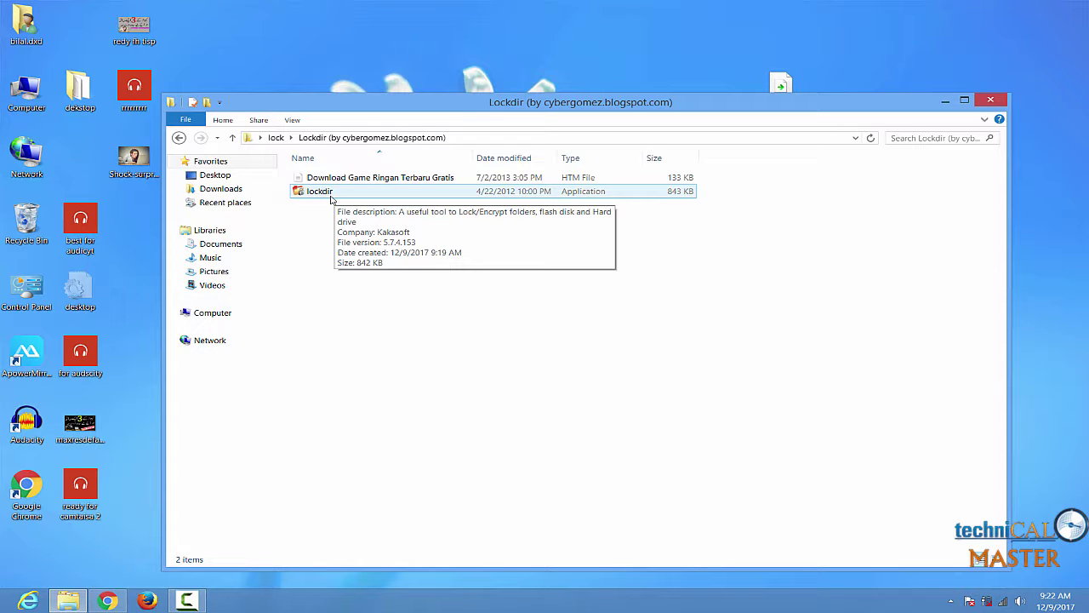
{"action": "double_click", "coordinate": [332, 194]}
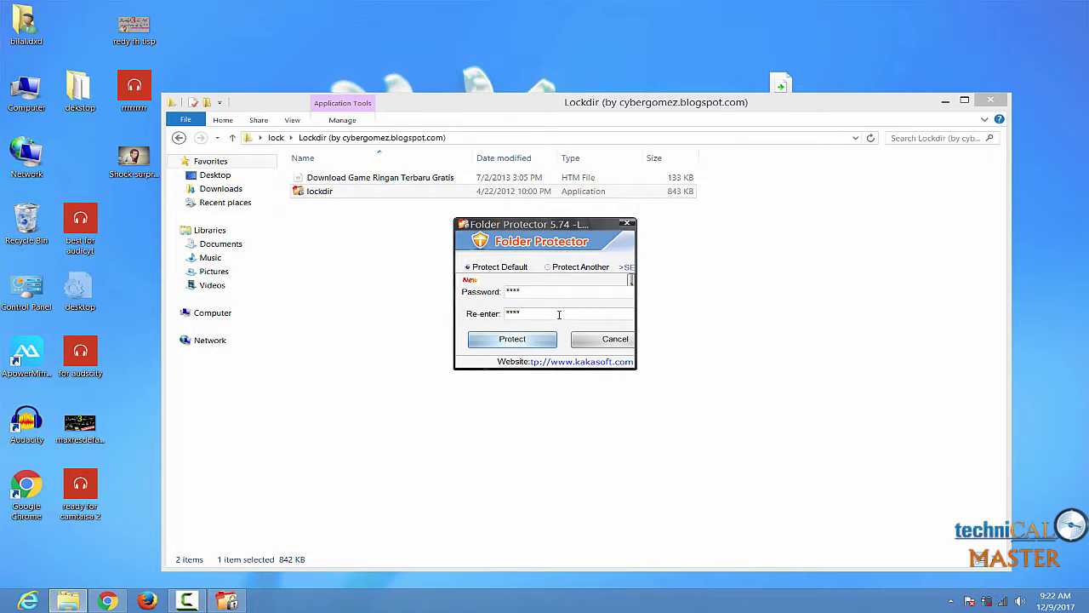
{"action": "left_click", "coordinate": [531, 342]}
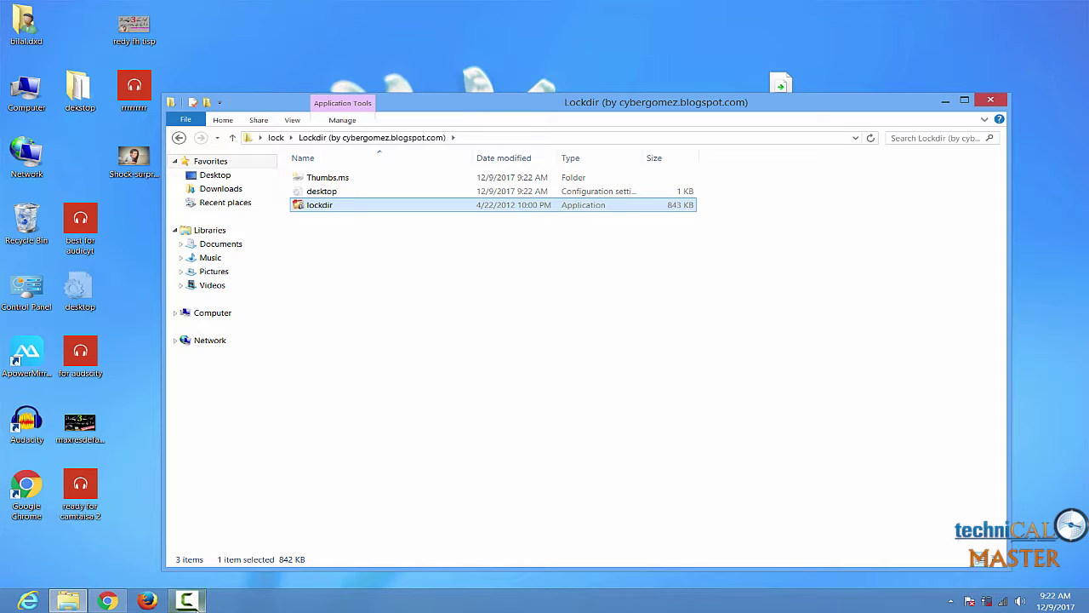
{"action": "left_click", "coordinate": [187, 600]}
{"action": "left_click", "coordinate": [188, 600]}
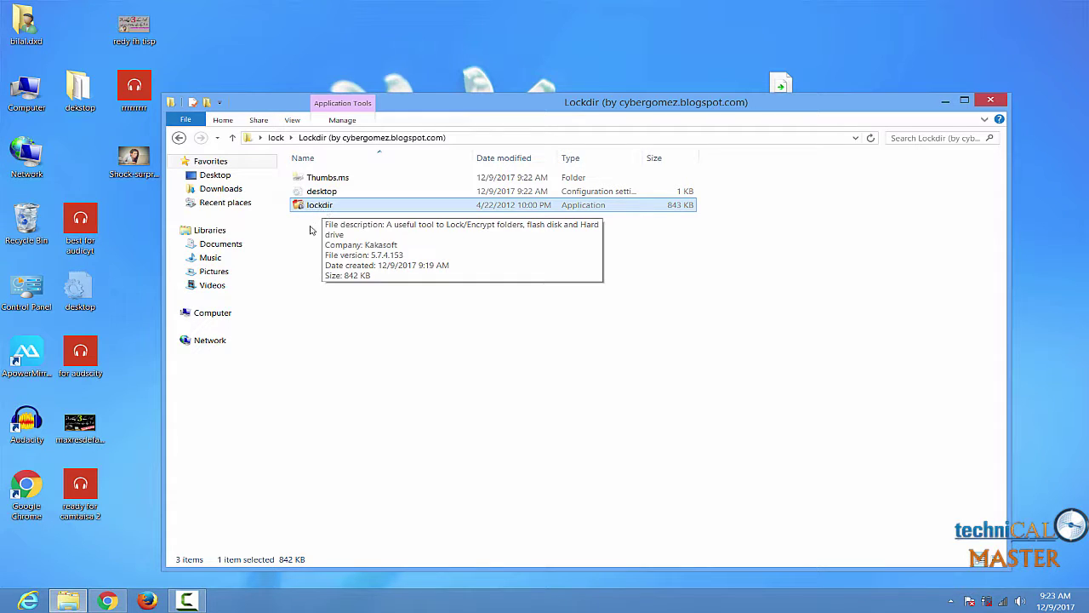
{"action": "left_click", "coordinate": [325, 231]}
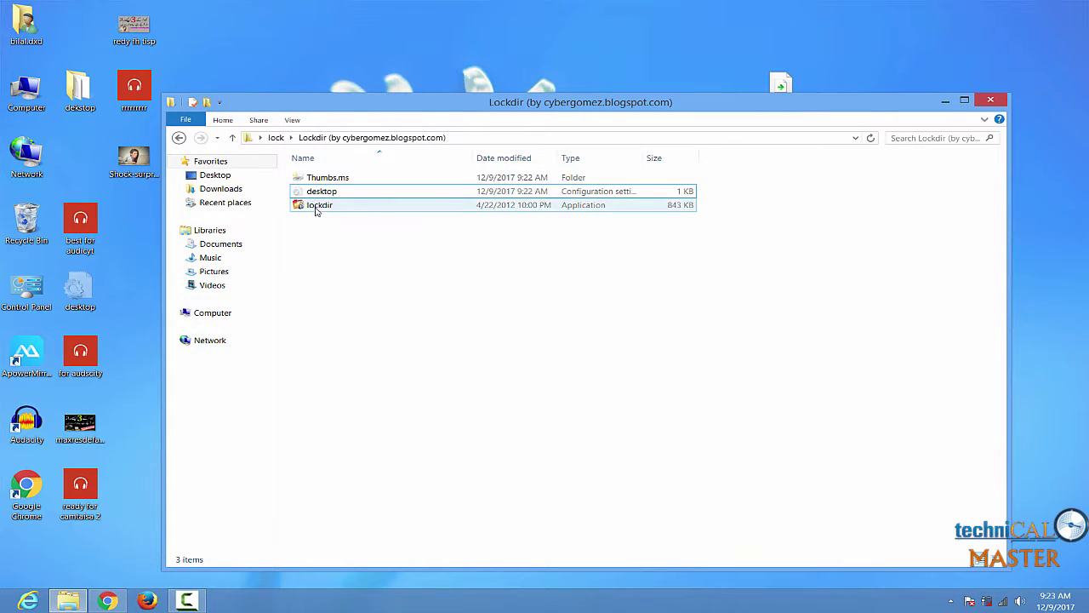
Run lockdir again, enter the folder password, and unprotect the folder with the Virtual Disk option.
{"action": "double_click", "coordinate": [315, 206]}
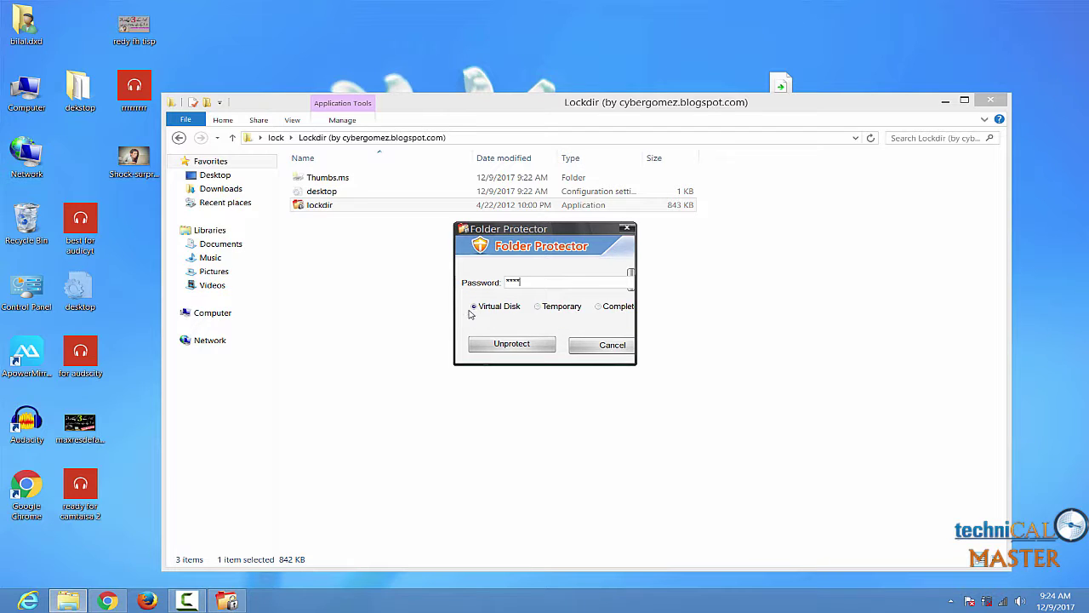
{"action": "left_click", "coordinate": [512, 345]}
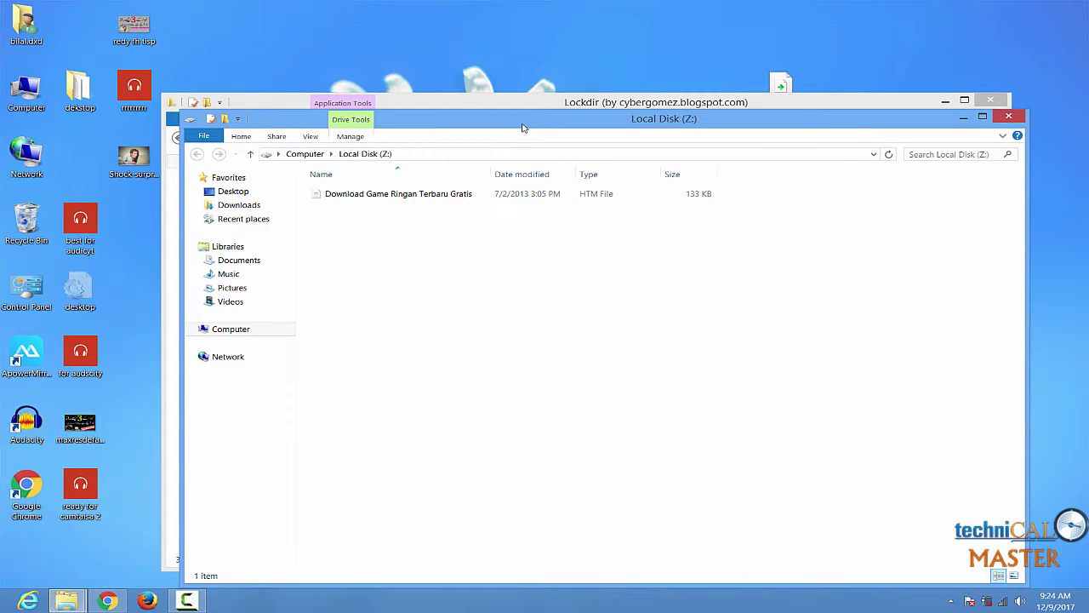
{"action": "left_click_drag", "start_coordinate": [522, 126], "coordinate": [479, 111]}
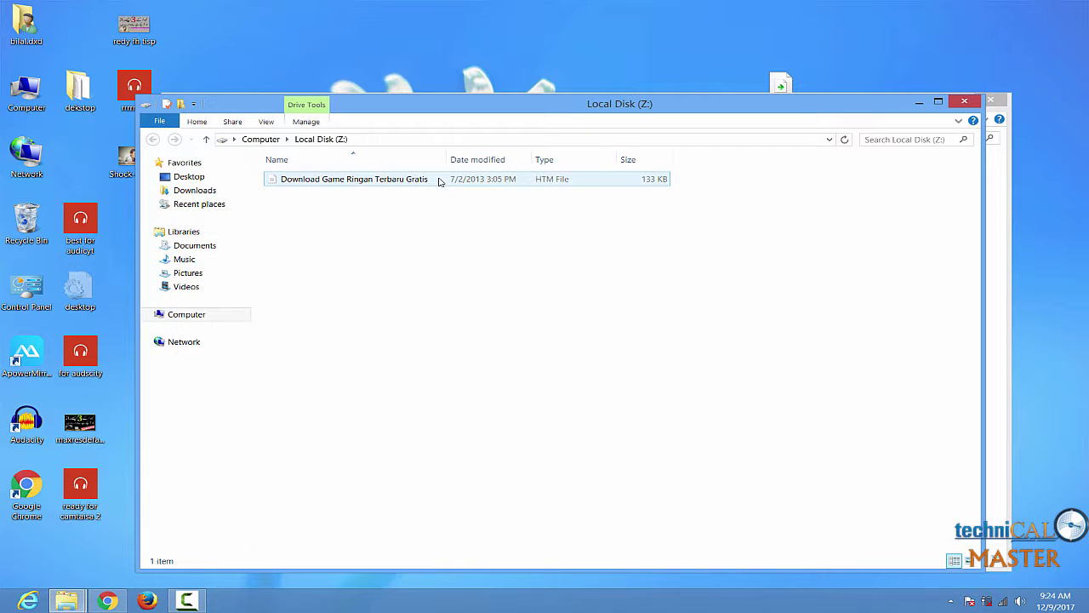
Examine Local Disk (Z:) through Computer, compare its contents with the unlocked folder's window, and close the drive windows.
{"action": "double_click", "coordinate": [47, 111]}
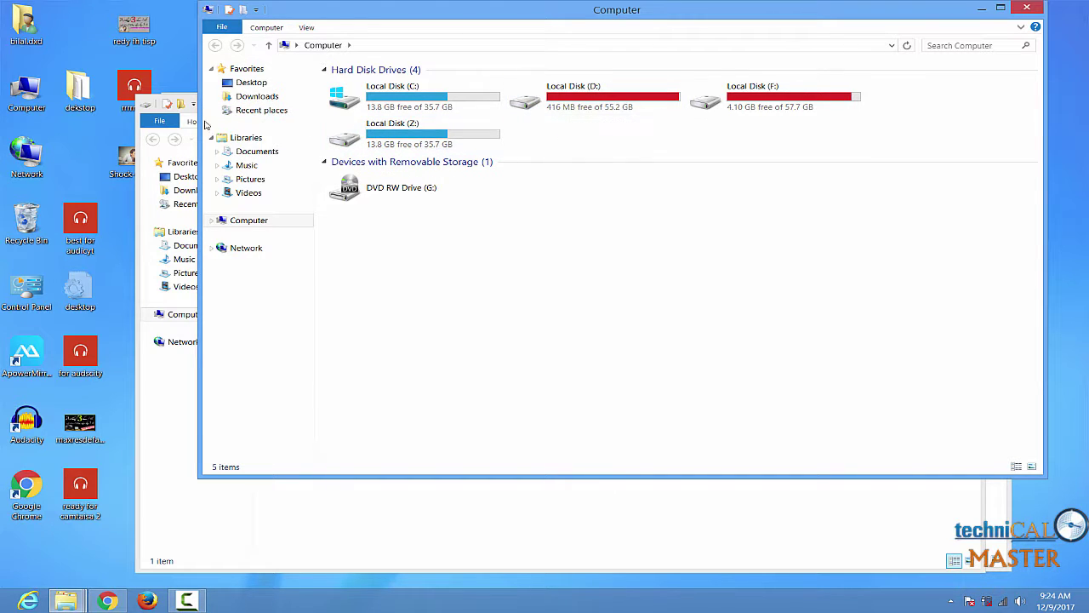
{"action": "left_click", "coordinate": [168, 419]}
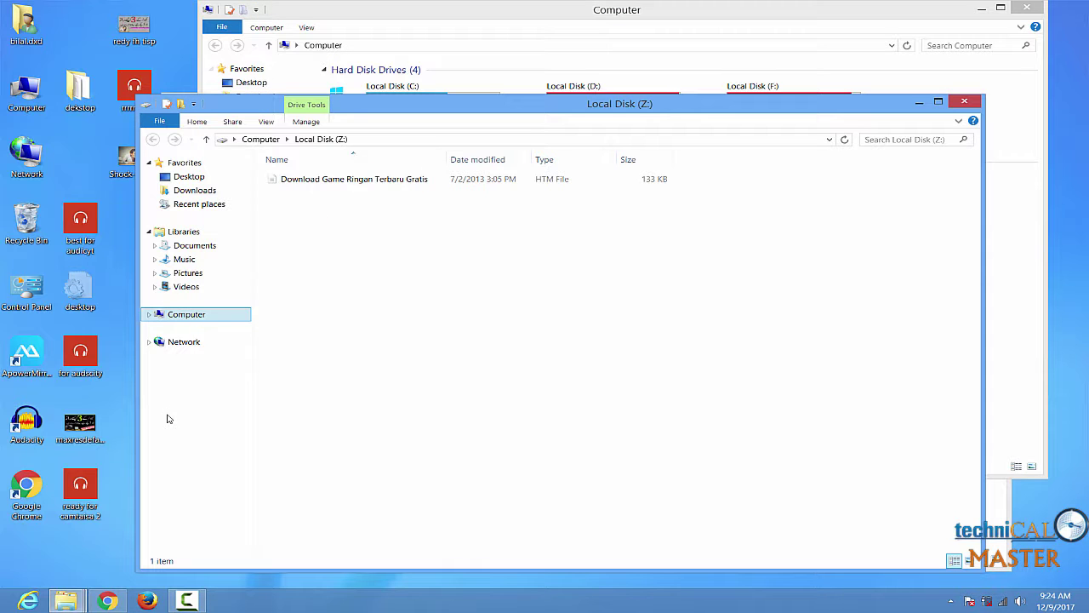
{"action": "left_click_drag", "start_coordinate": [527, 114], "coordinate": [525, 186]}
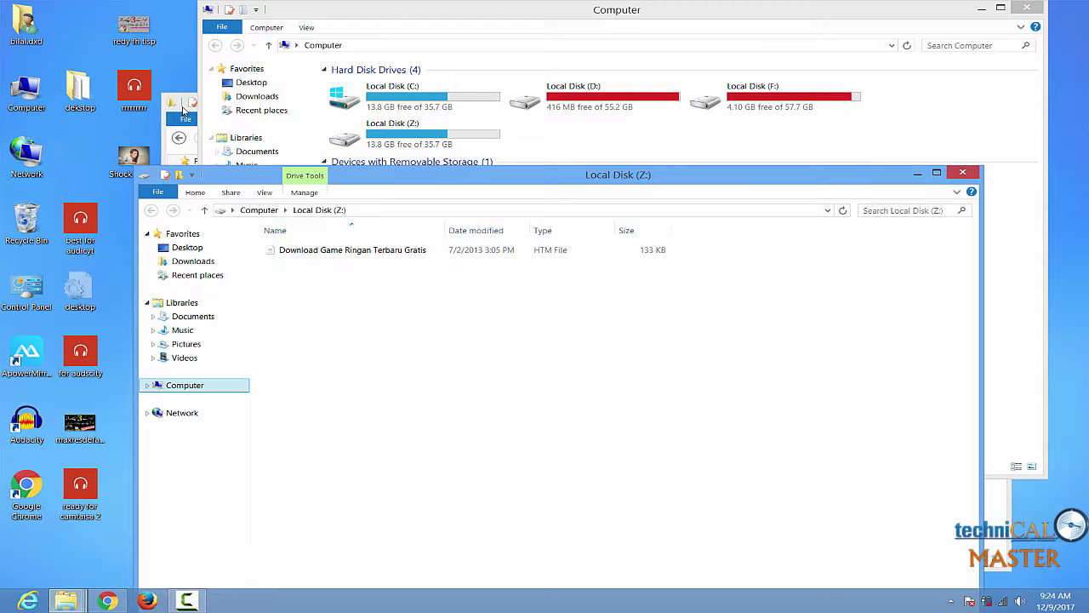
{"action": "double_click", "coordinate": [436, 142]}
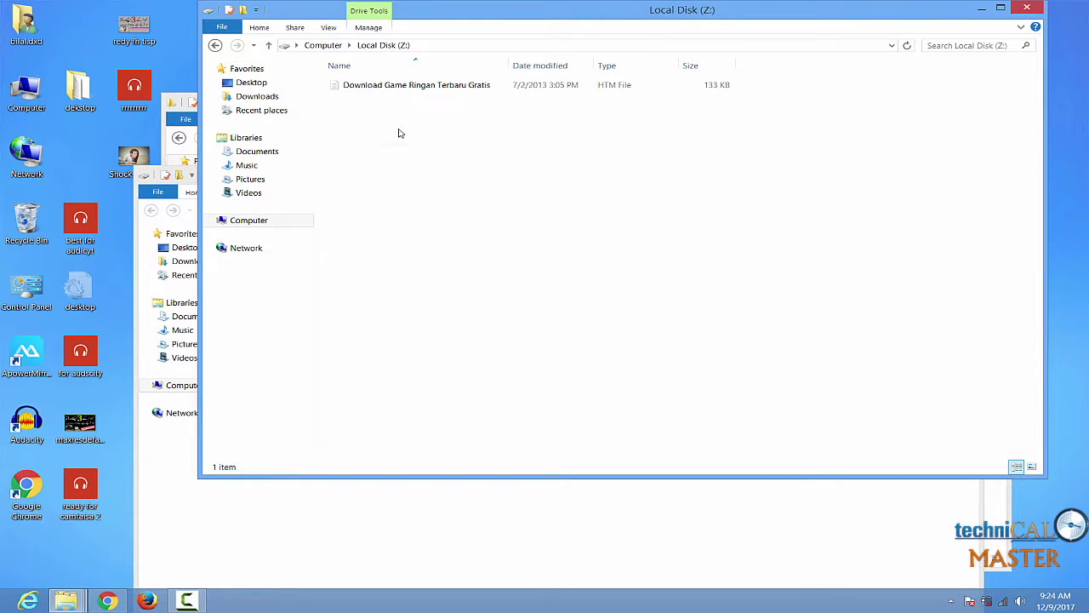
{"action": "left_click", "coordinate": [214, 46]}
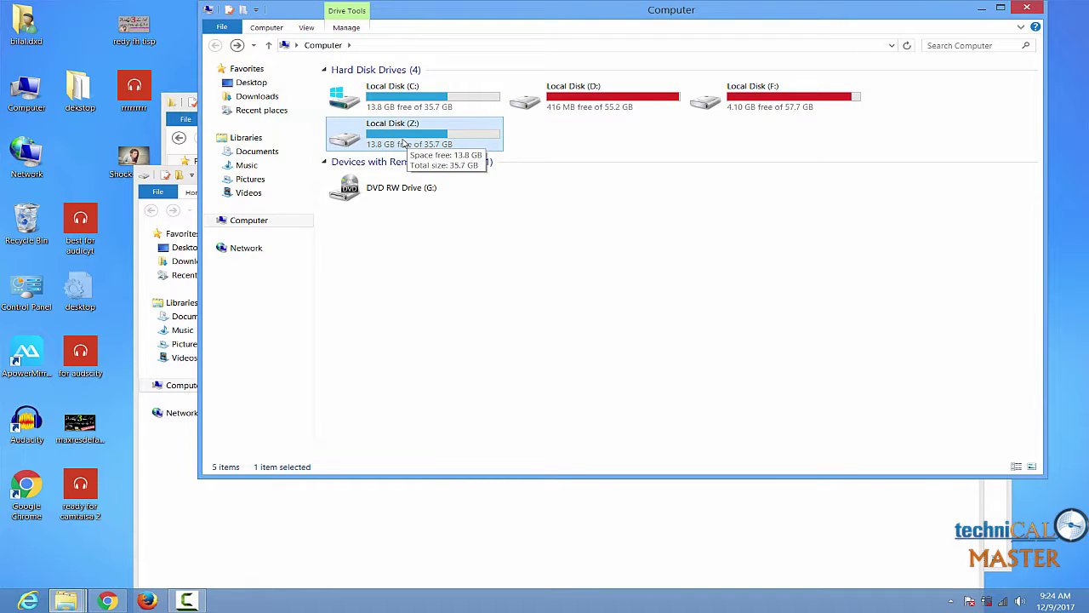
{"action": "double_click", "coordinate": [403, 142]}
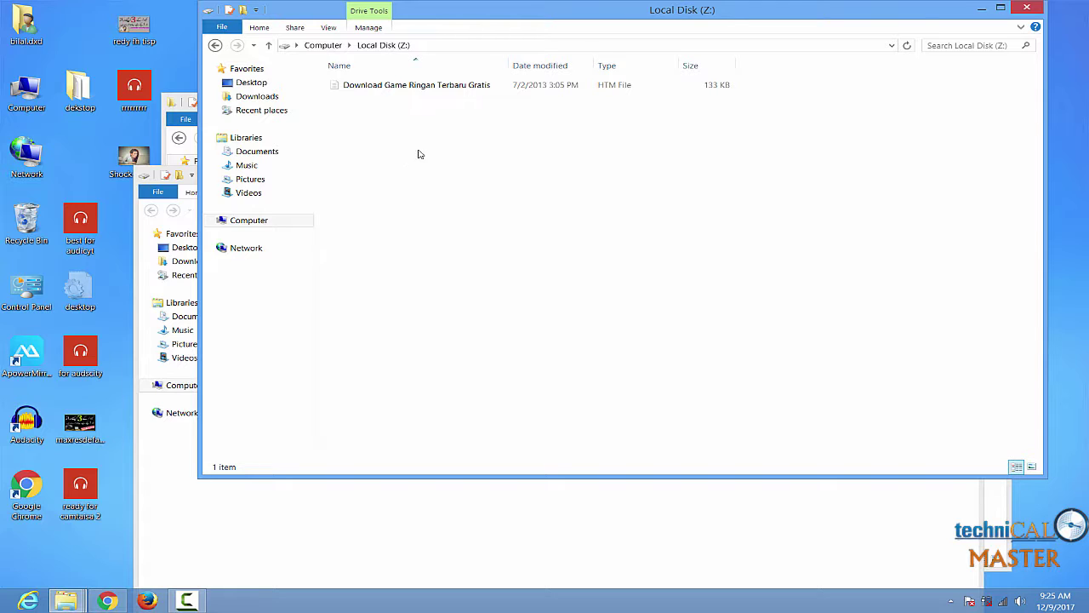
{"action": "left_click", "coordinate": [194, 186]}
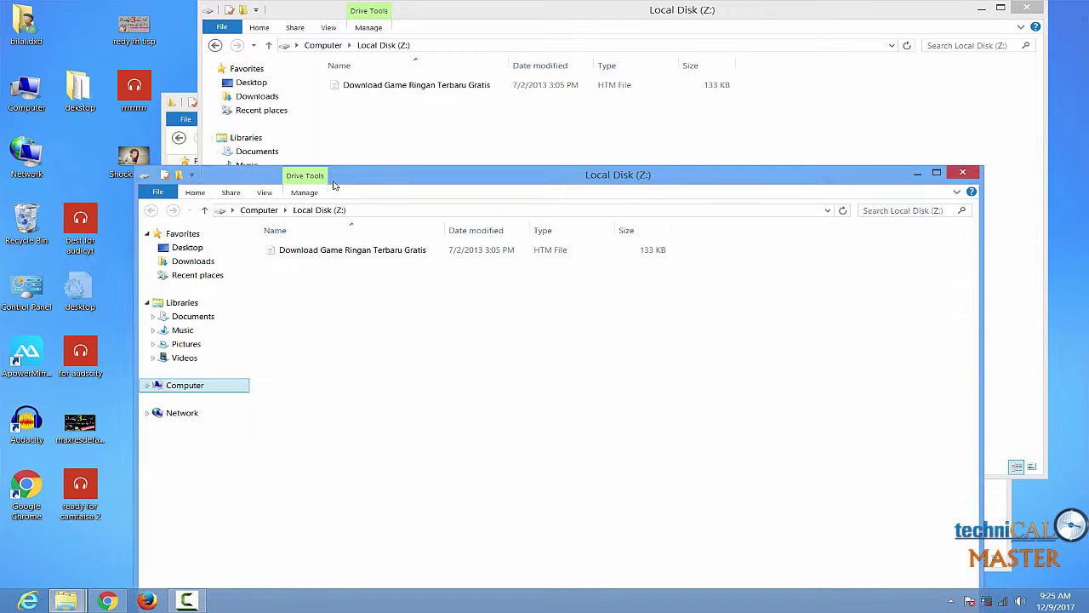
{"action": "left_click", "coordinate": [971, 175]}
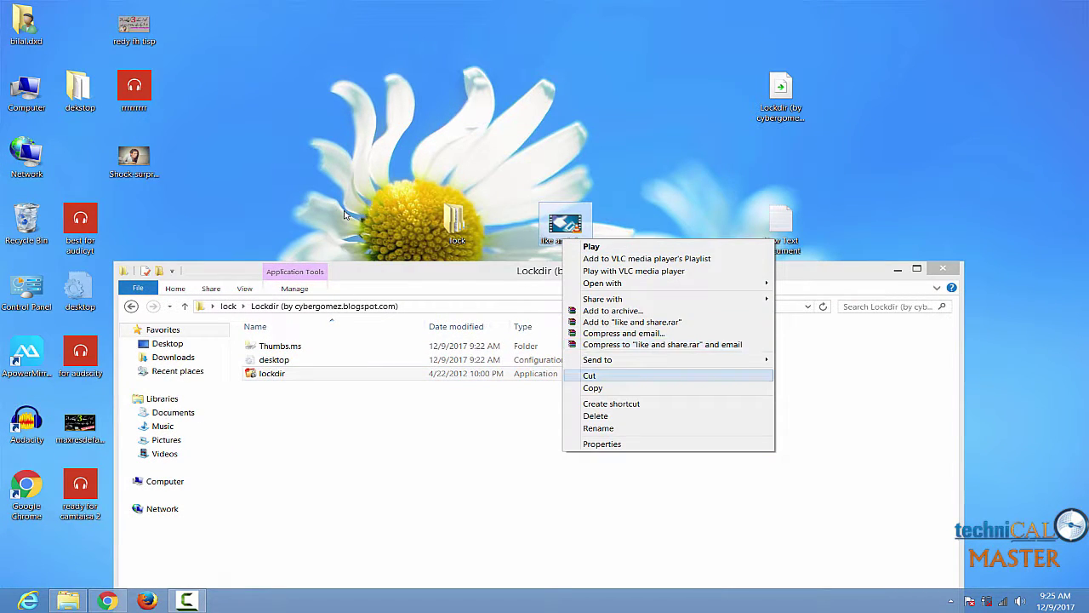
Cut the "like and share" video on the desktop, and unlock the protected folder as a virtual disk with its password.
{"action": "left_click", "coordinate": [590, 375]}
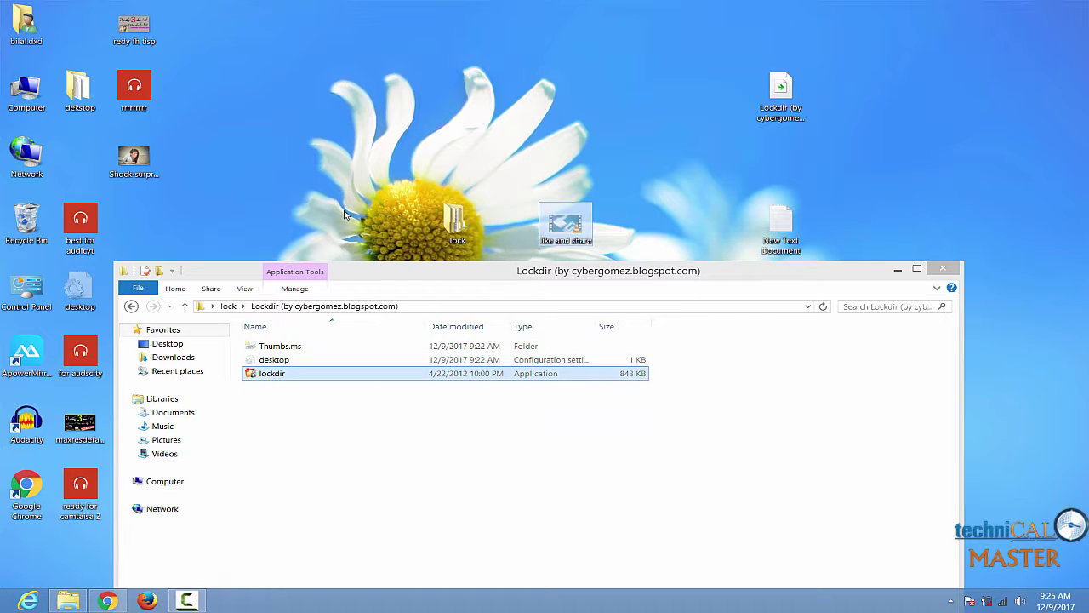
{"action": "left_click", "coordinate": [272, 374]}
{"action": "key", "text": "Return"}
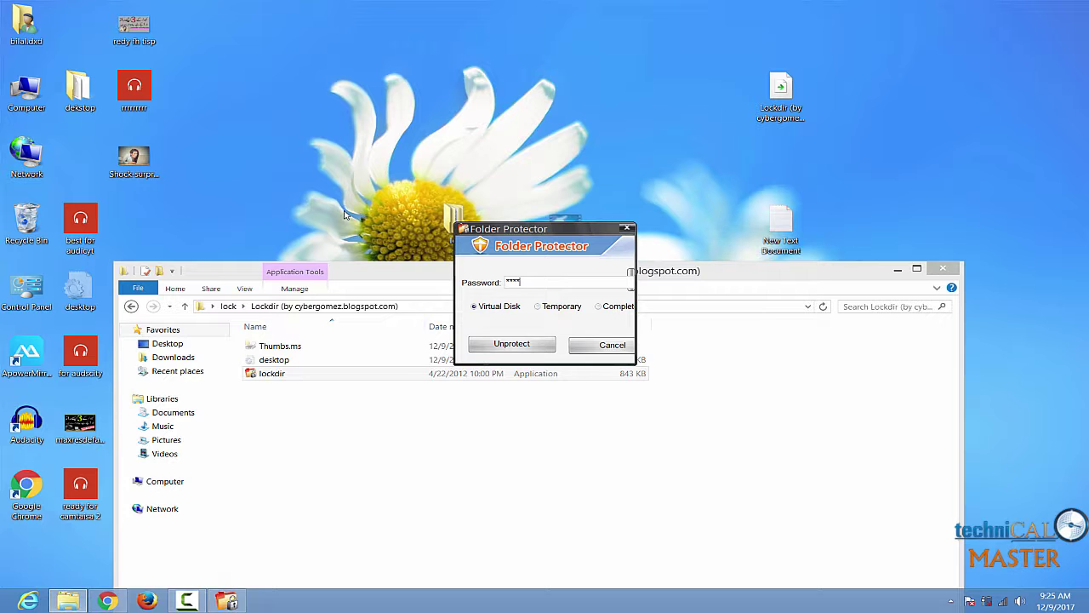
{"action": "key", "text": "Return"}
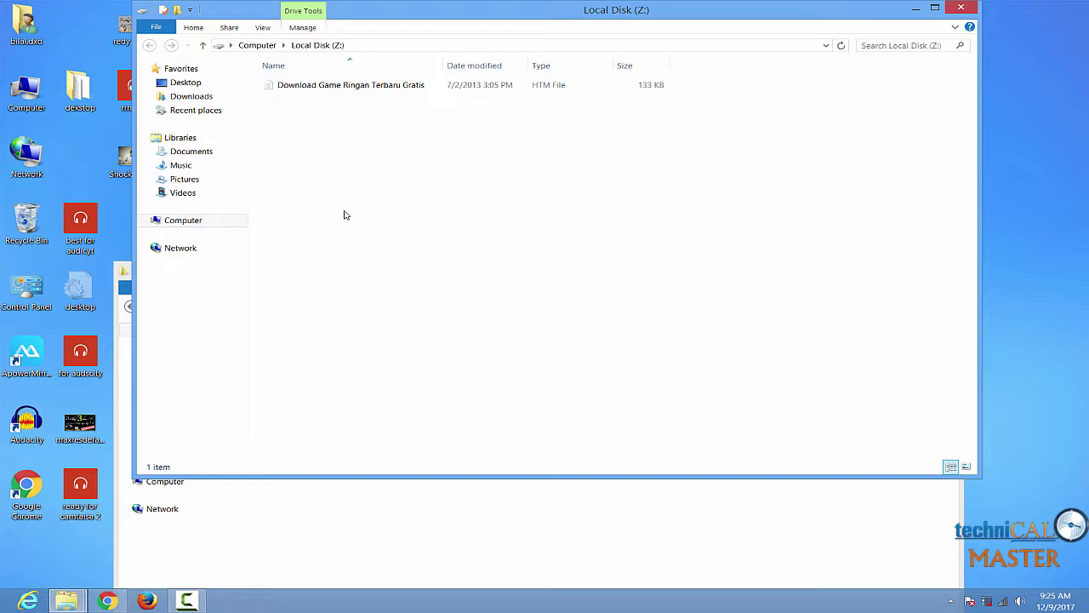
Paste the cut "like and share" video into Local Disk (Z:).
{"action": "key", "text": "Menu"}
{"action": "key", "text": "Down"}
{"action": "key", "text": "Down"}
{"action": "key", "text": "Down"}
{"action": "key", "text": "Down"}
{"action": "key", "text": "Down"}
{"action": "key", "text": "Return"}
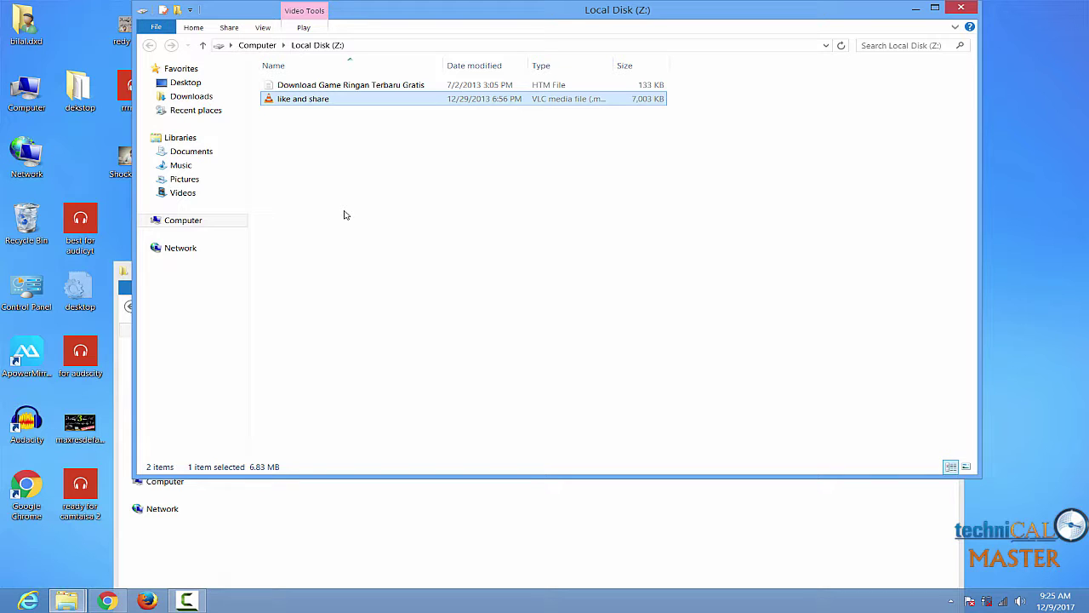
Play the "like and share" video from Local Disk (Z:), close the player, and check the drive's contents through Computer.
{"action": "key", "text": "Return"}
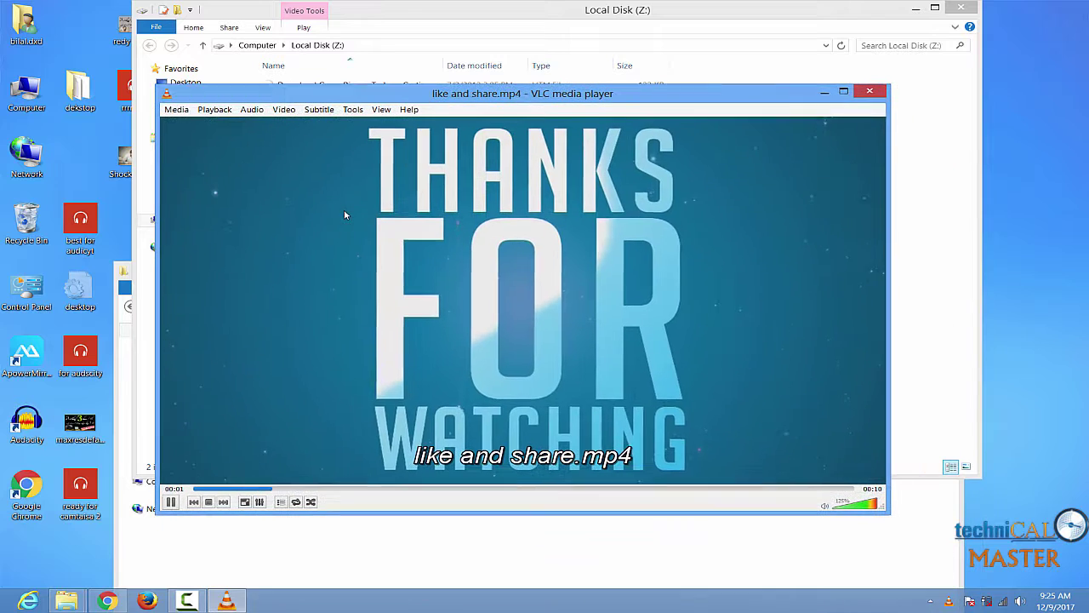
{"action": "key", "text": "alt+F4"}
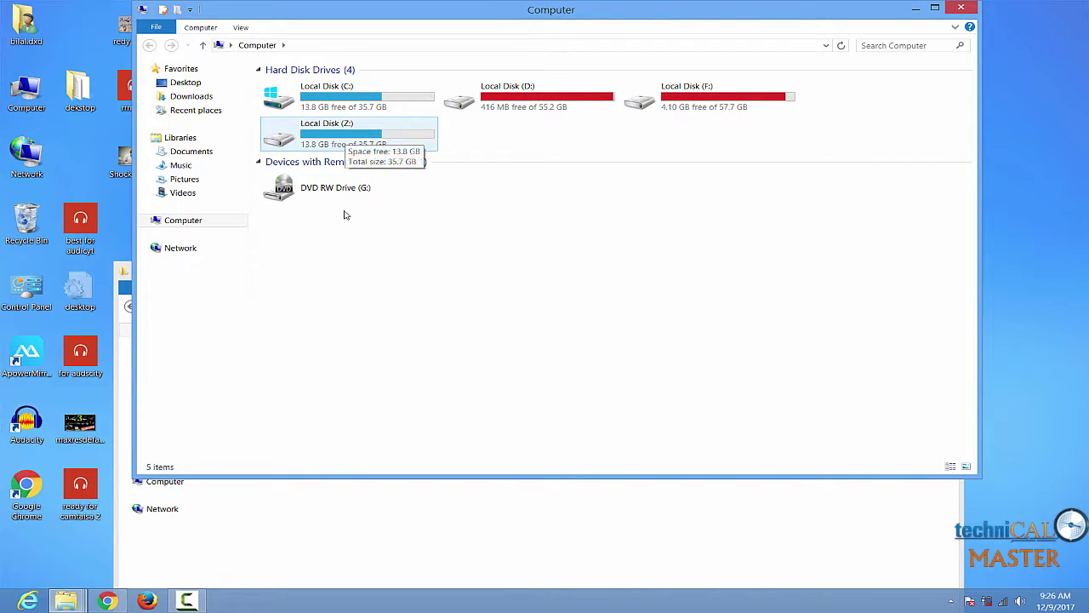
{"action": "key", "text": "Return"}
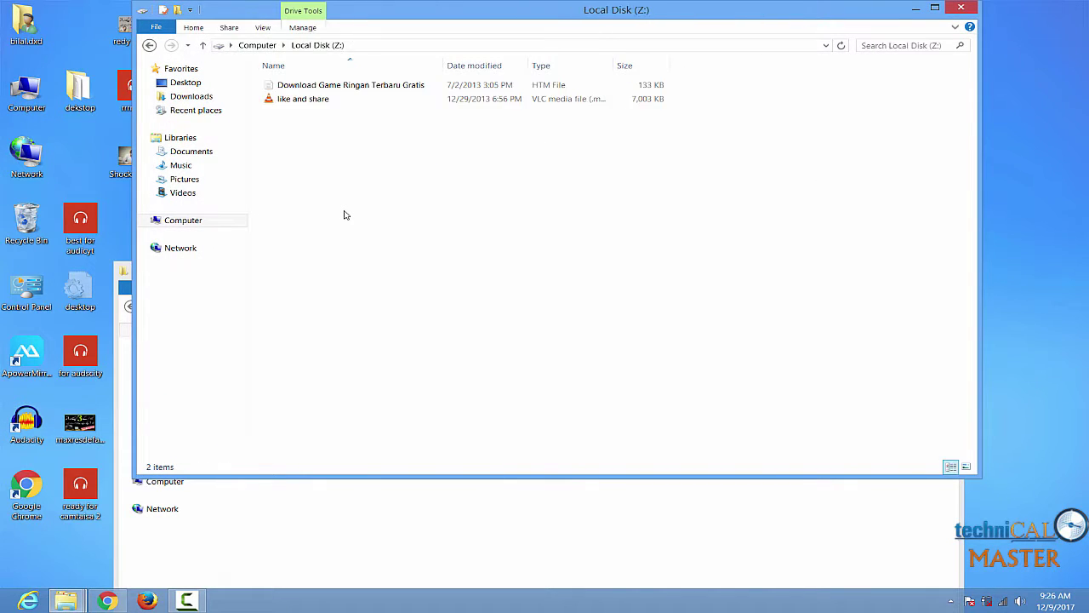
{"action": "key", "text": "Down"}
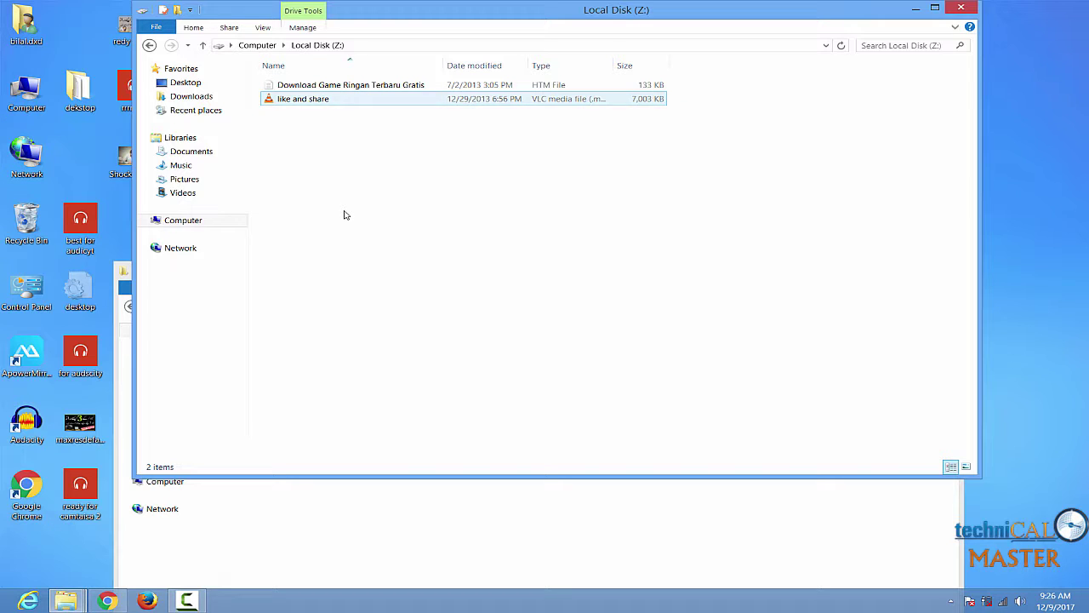
{"action": "left_click", "coordinate": [345, 215]}
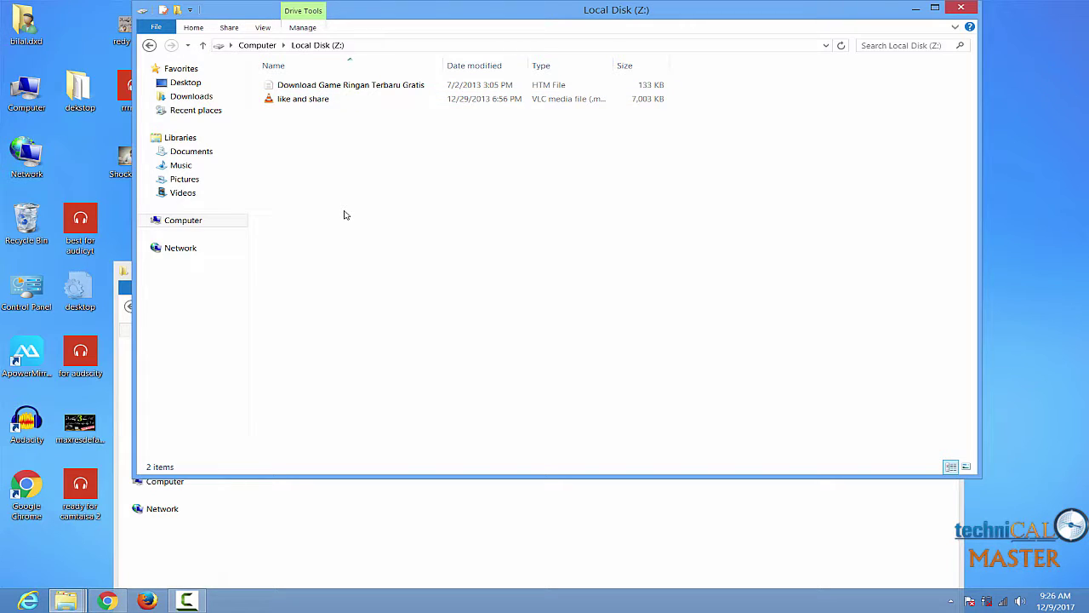
{"action": "key", "text": "Down"}
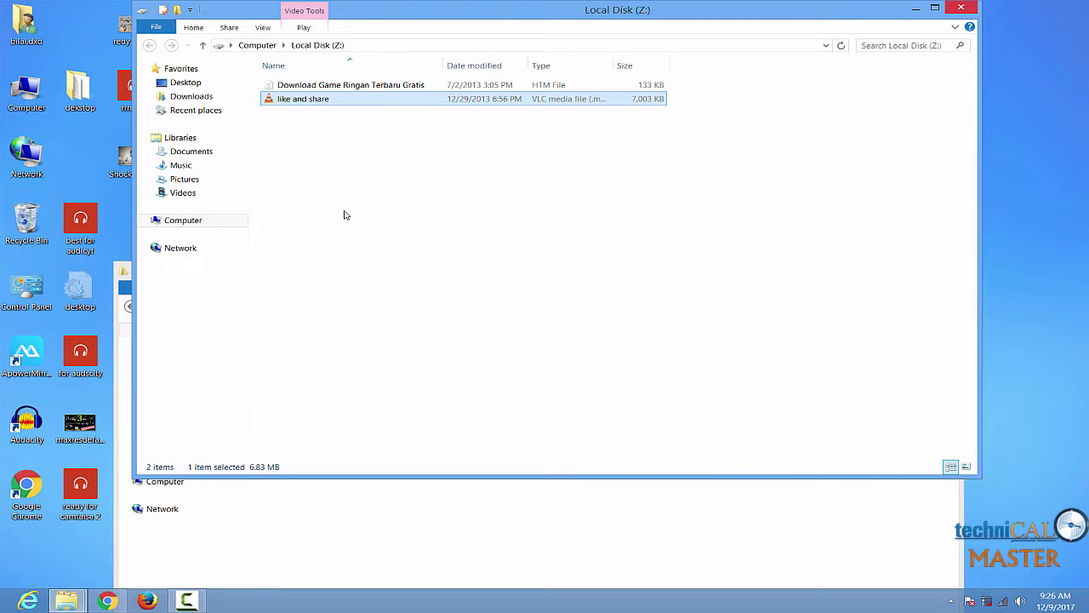
Close the Local Disk (Z:) window to relock the folder, and check the drive list in Computer.
{"action": "key", "text": "alt+F4"}
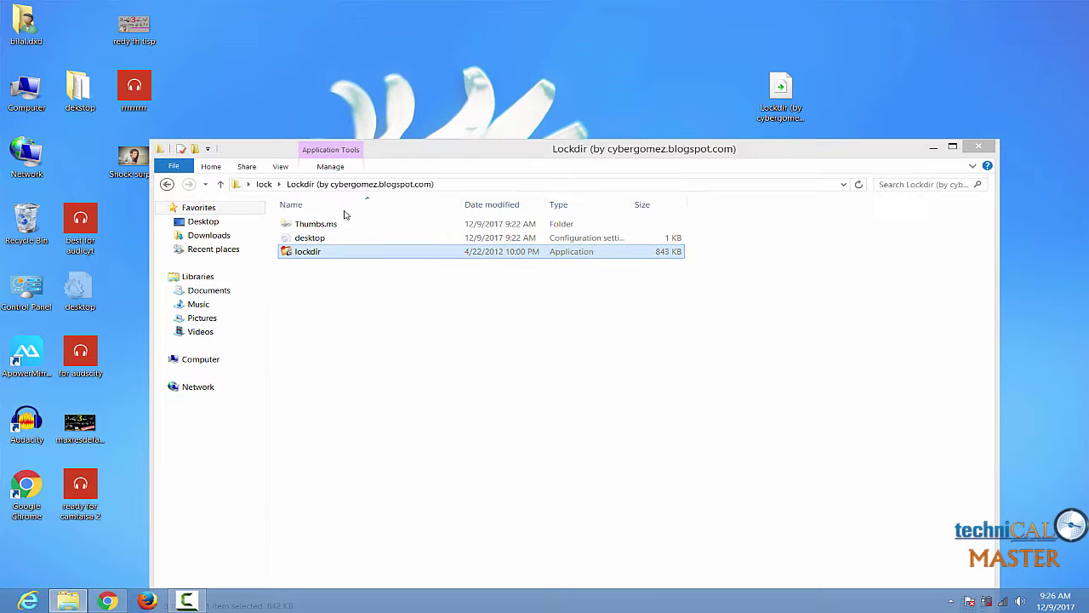
{"action": "key", "text": "super+e"}
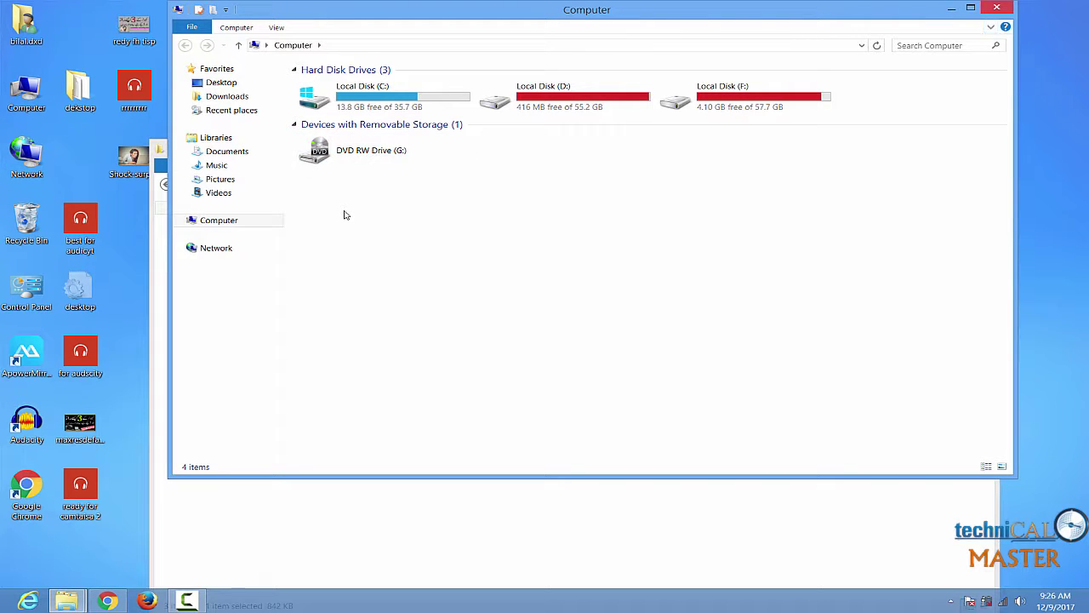
{"action": "key", "text": "alt+F4"}
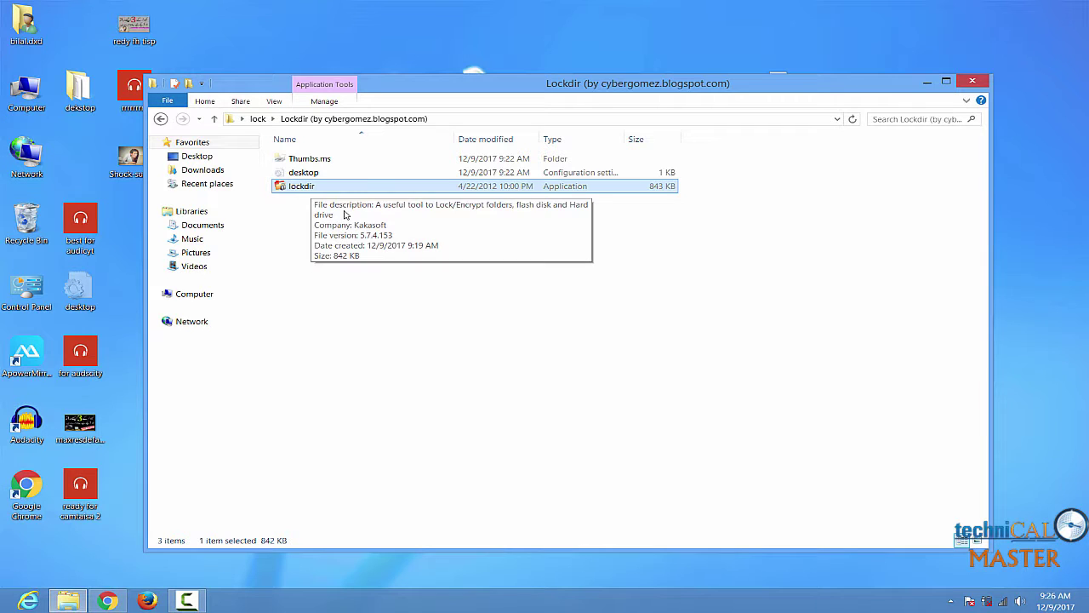
Run lockdir once more, enter the folder password, and reopen the protected folder as a virtual disk.
{"action": "key", "text": "Return"}
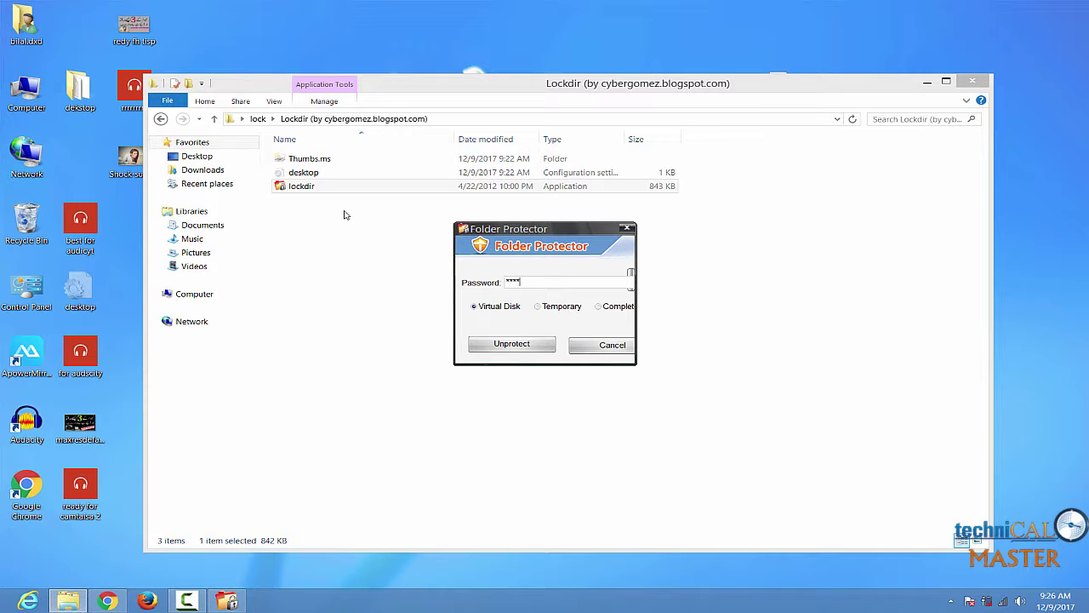
{"action": "key", "text": "Return"}
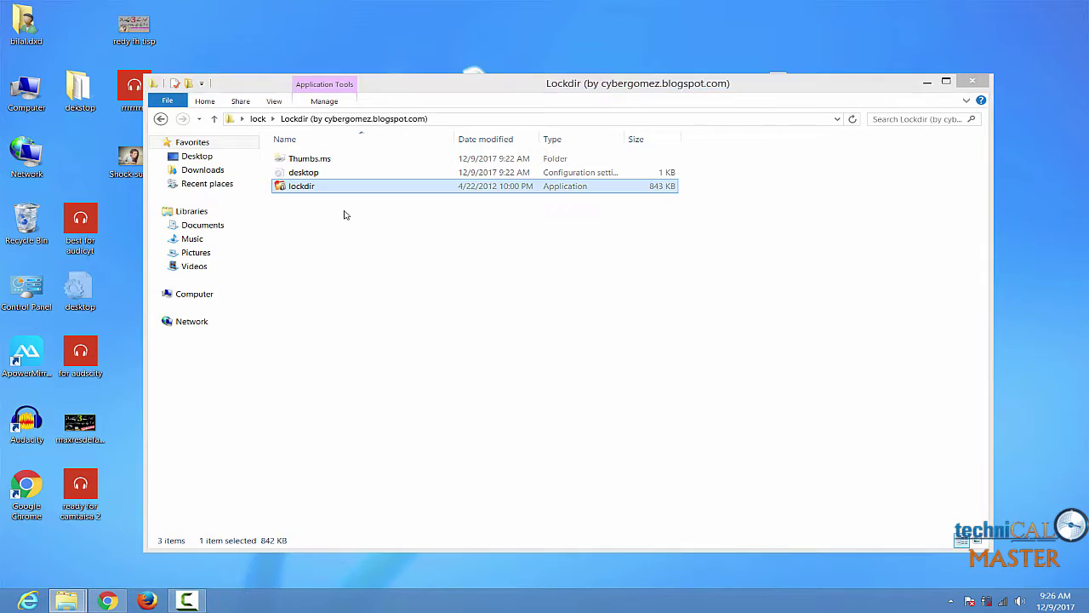
{"action": "key", "text": "Down"}
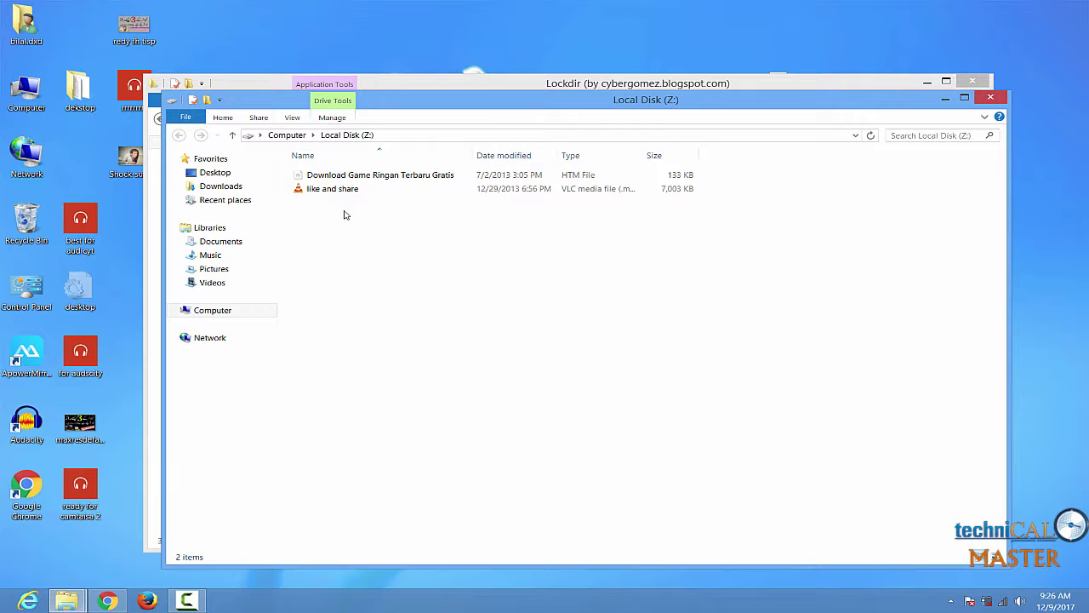
Check the virtual disk's entry in Computer, reopen Local Disk (Z:), and close the Lockdir folder window.
{"action": "key", "text": "alt+Up"}
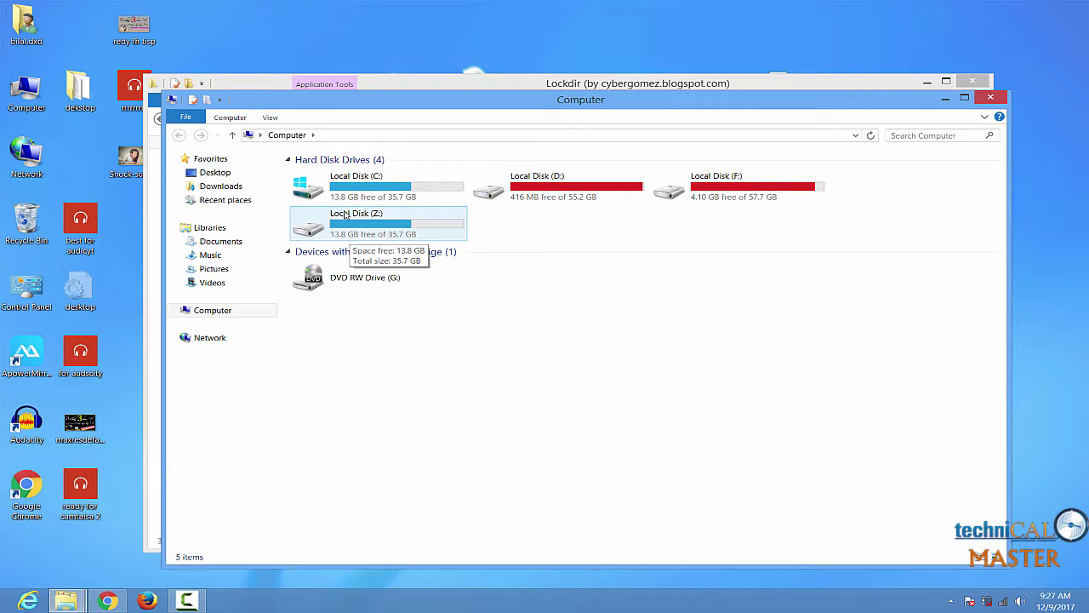
{"action": "double_click", "coordinate": [345, 214]}
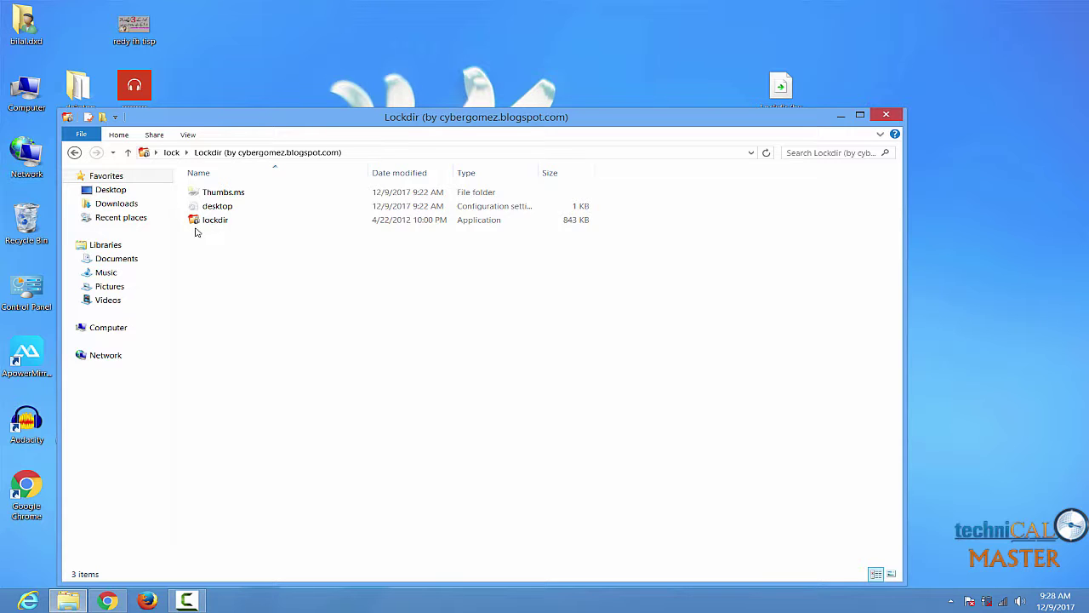
{"action": "left_click", "coordinate": [886, 115]}
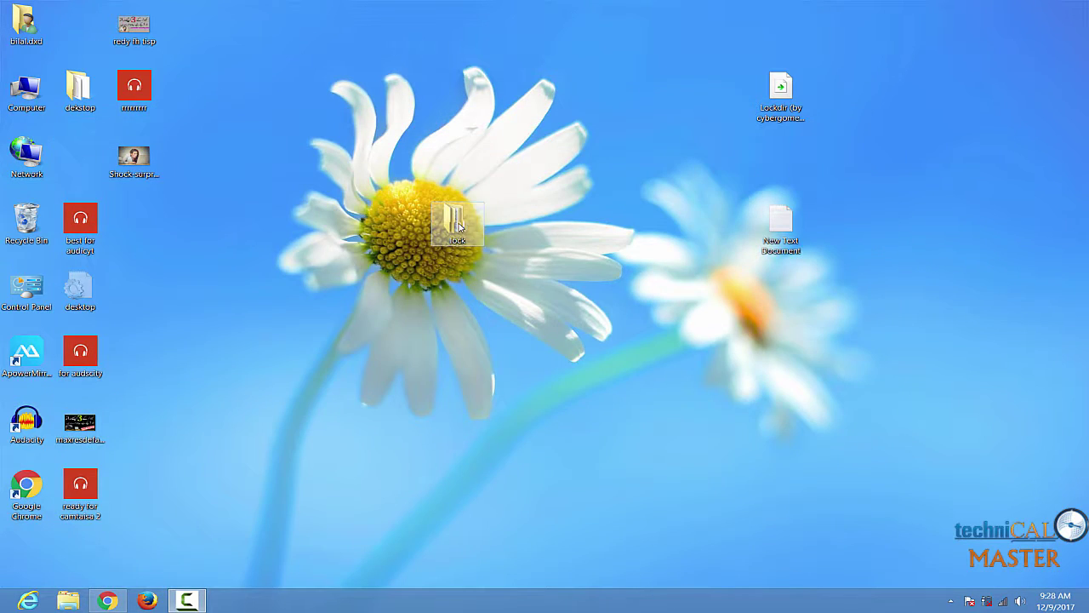
Try to delete the protected "lock" folder from the desktop.
{"action": "right_click", "coordinate": [458, 224]}
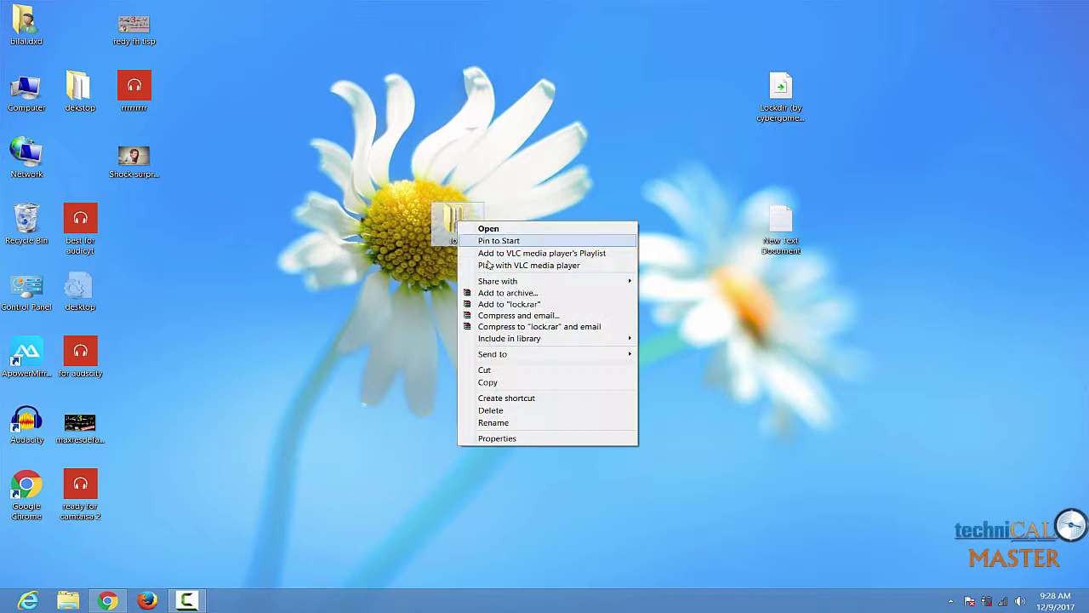
{"action": "left_click", "coordinate": [525, 414]}
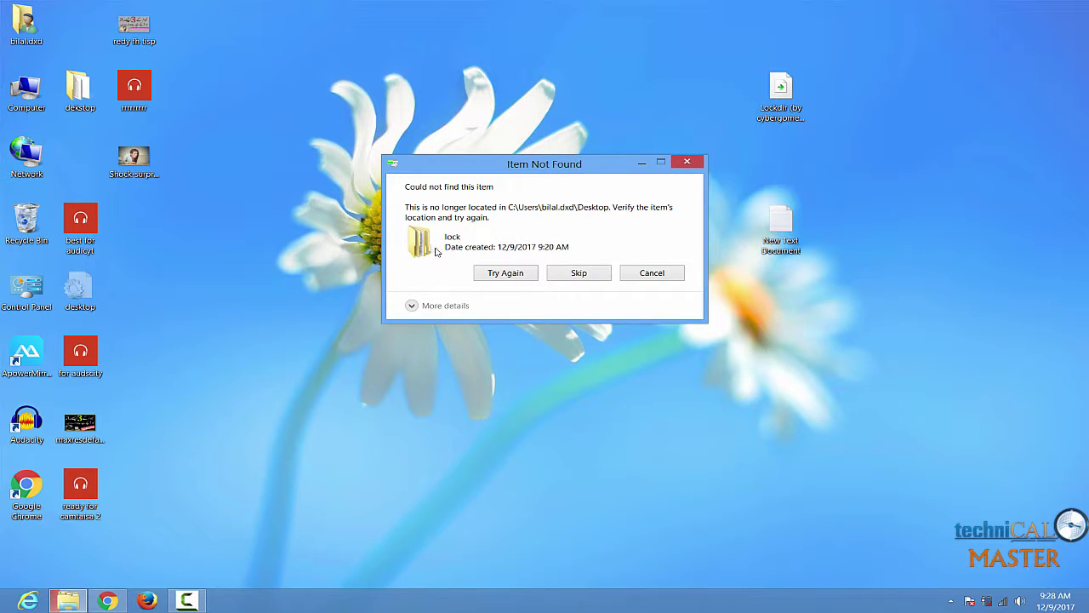
{"action": "left_click", "coordinate": [653, 274]}
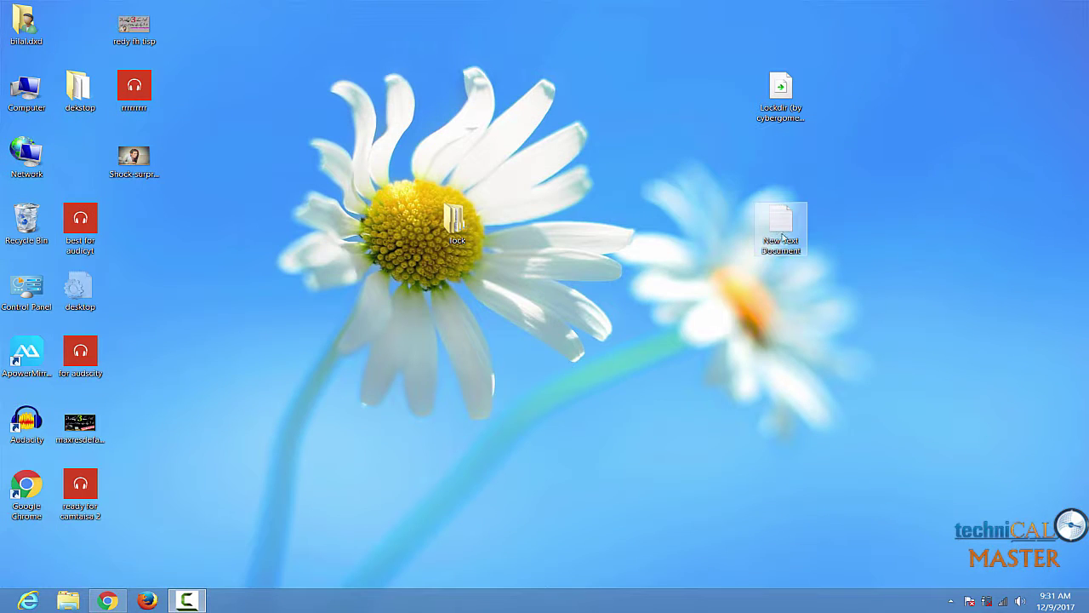
Open New Text Document from the desktop and copy the full Google Drive link it contains.
{"action": "double_click", "coordinate": [781, 224]}
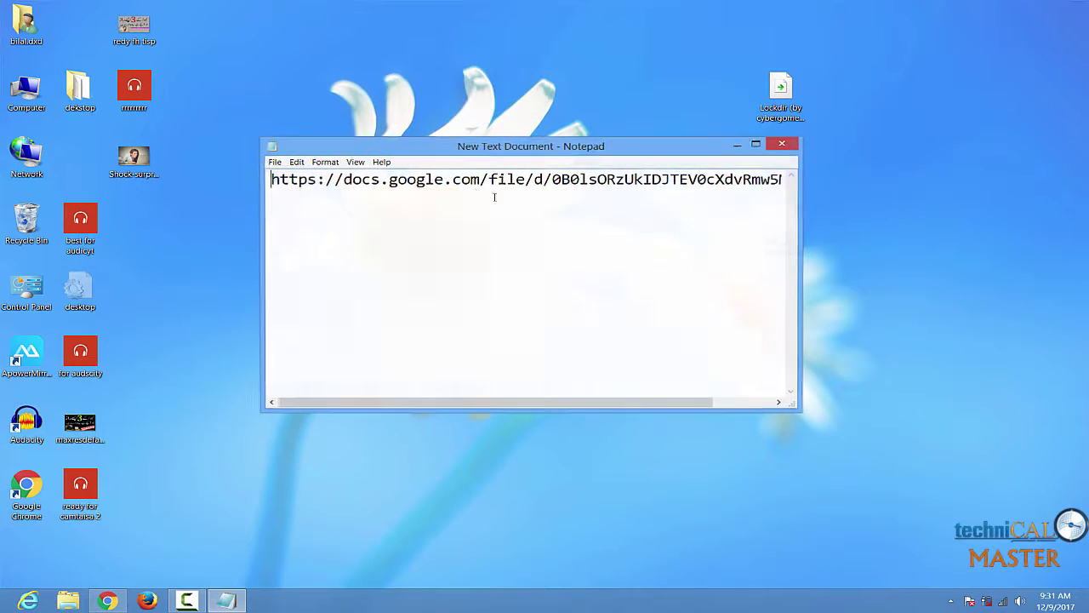
{"action": "left_click_drag", "start_coordinate": [271, 179], "coordinate": [830, 178]}
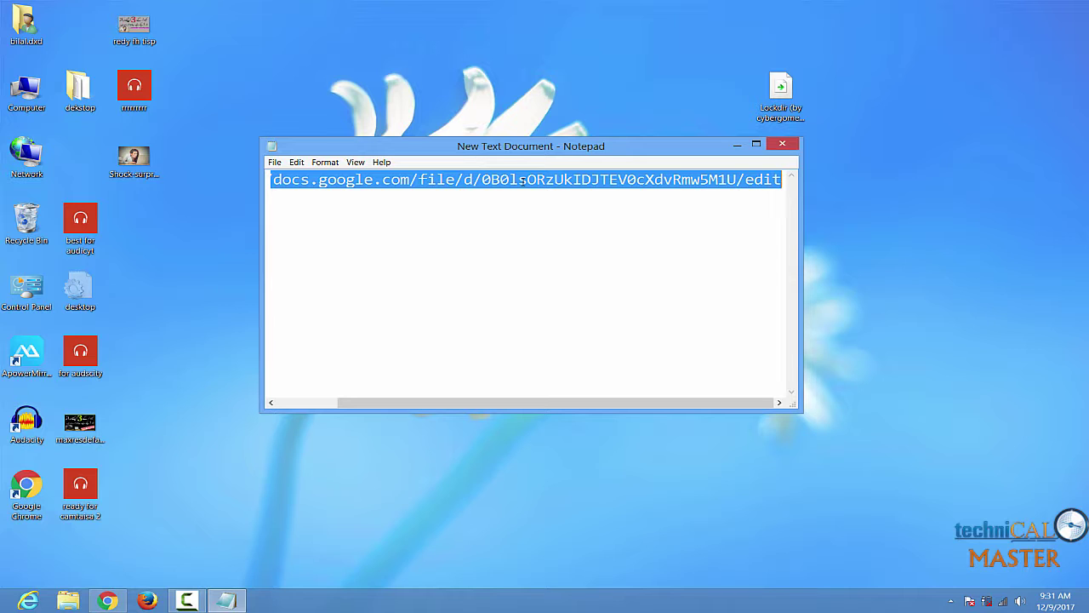
{"action": "right_click", "coordinate": [522, 181]}
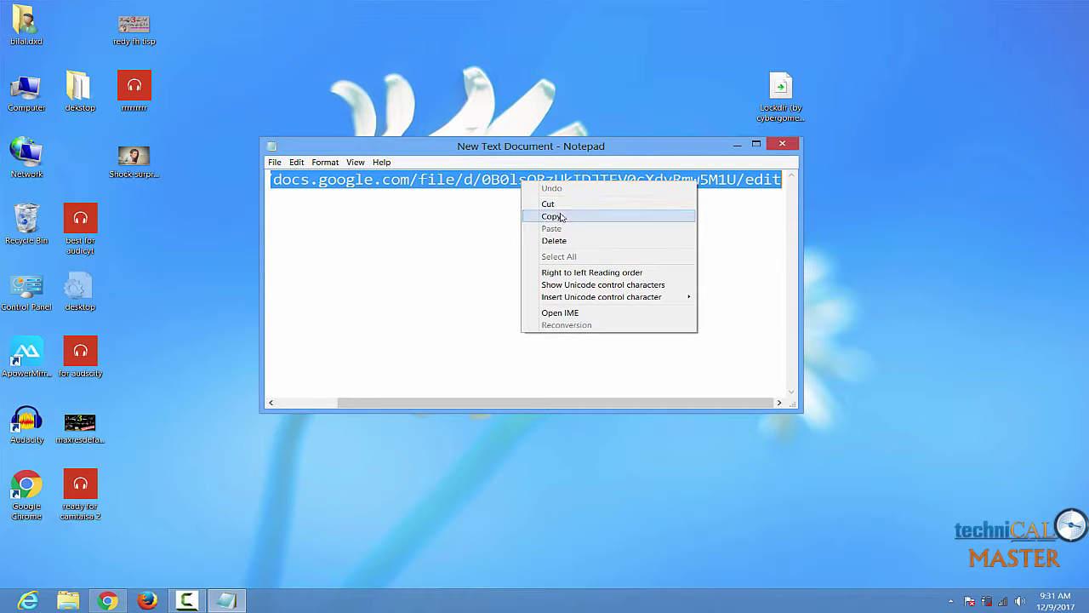
{"action": "left_click", "coordinate": [533, 216]}
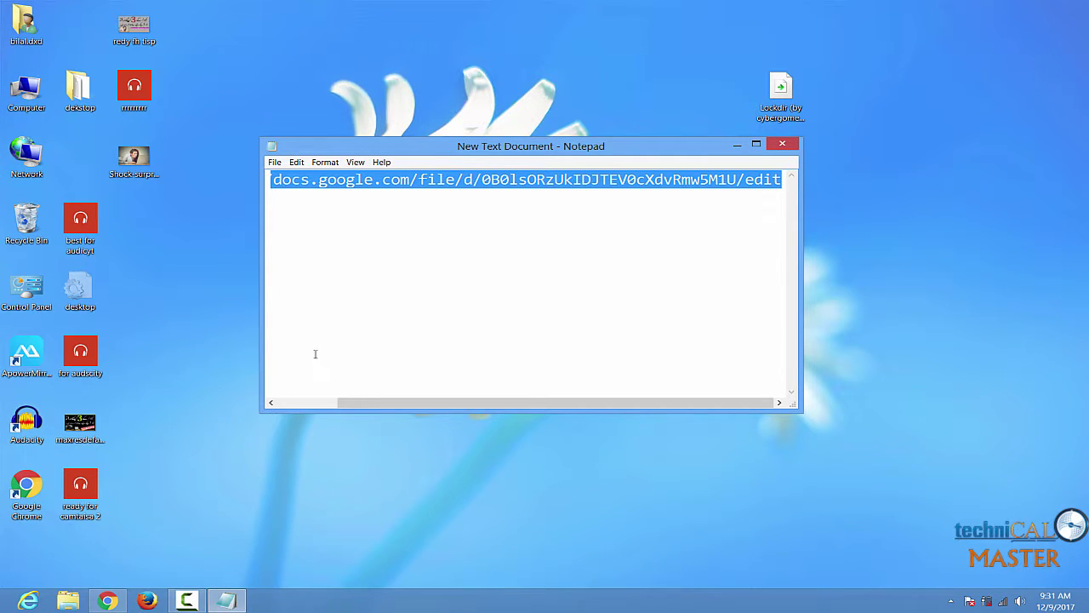
Switch to Chrome and open the copied Google Drive link in a new tab.
{"action": "left_click", "coordinate": [108, 601]}
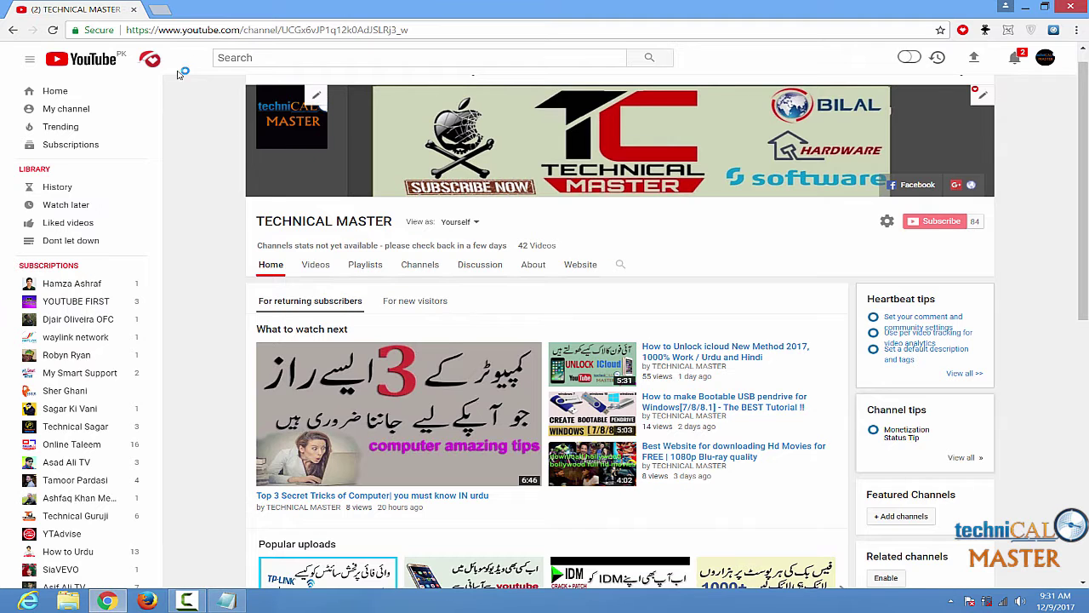
{"action": "left_click", "coordinate": [160, 9]}
{"action": "right_click", "coordinate": [179, 30]}
{"action": "left_click", "coordinate": [229, 90]}
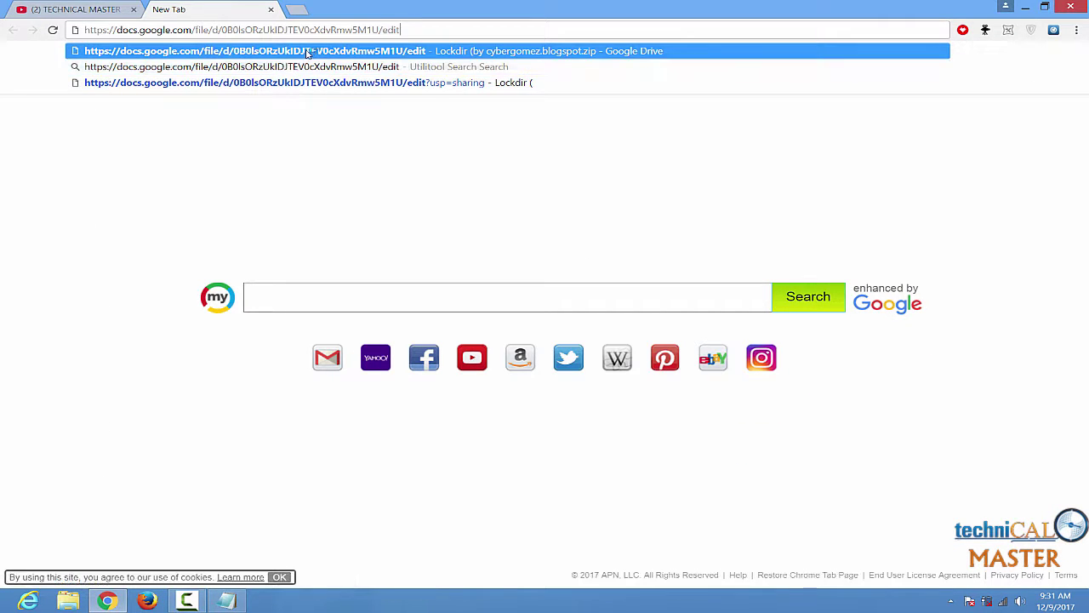
{"action": "key", "text": "Return"}
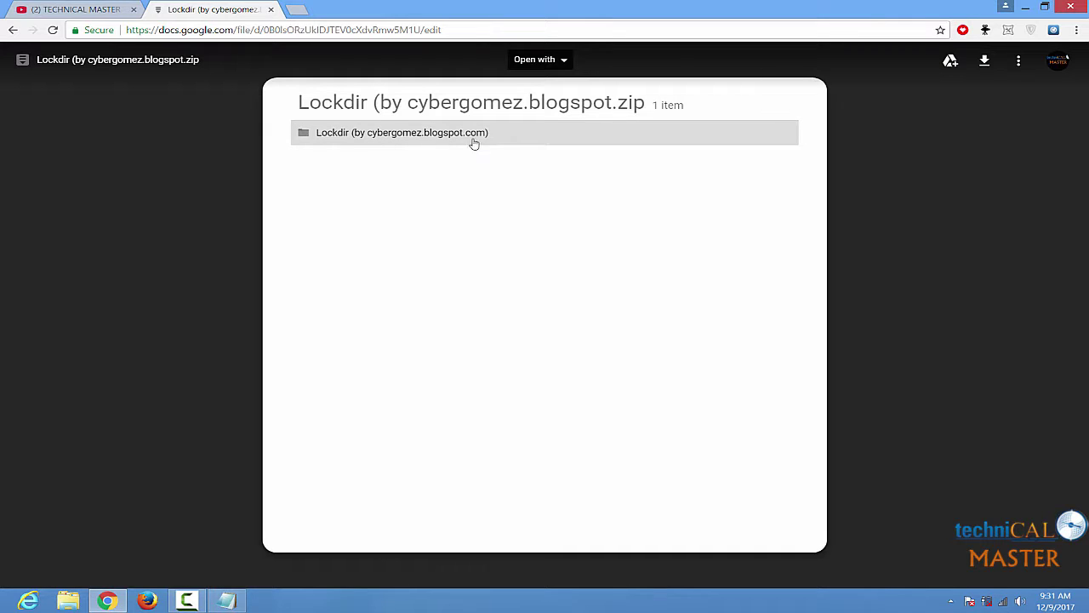
View the contents of the Lockdir folder inside the zip preview, download the archive, and minimize the browser.
{"action": "left_click", "coordinate": [402, 134]}
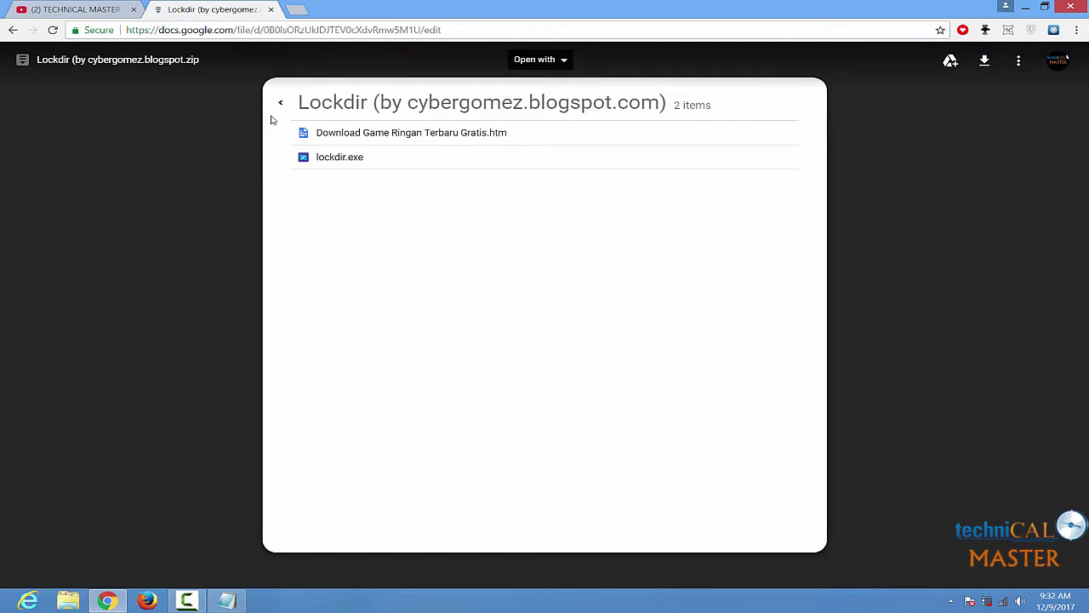
{"action": "left_click", "coordinate": [982, 66]}
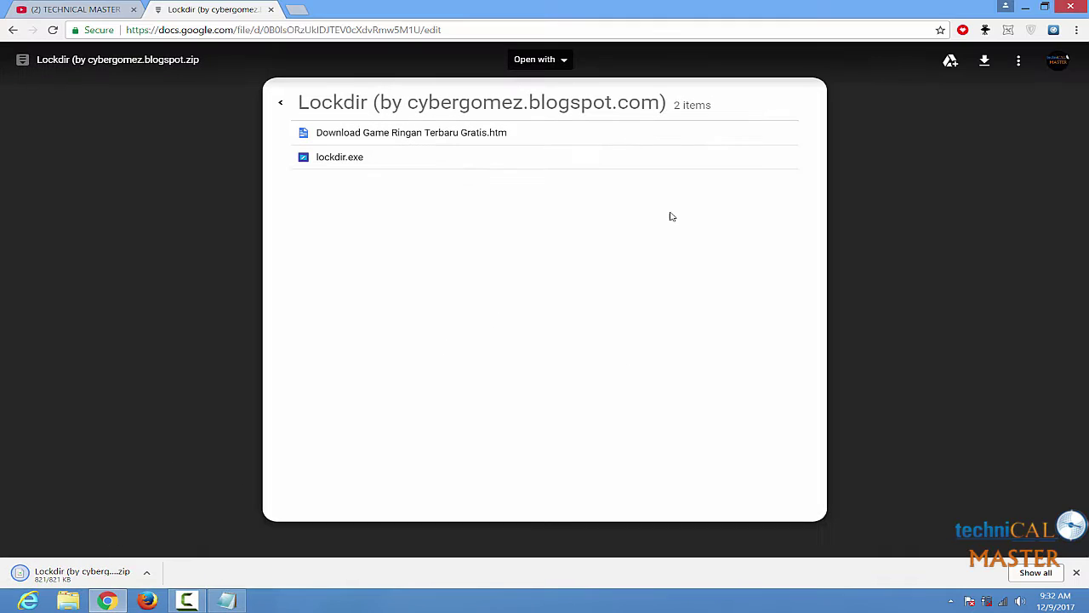
{"action": "left_click", "coordinate": [1027, 8]}
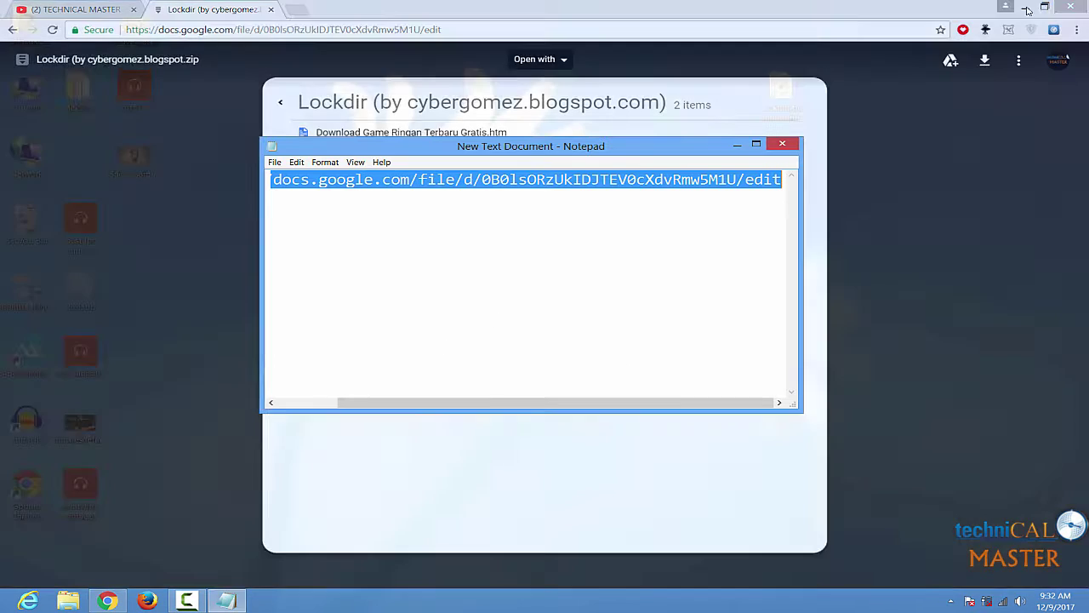
Minimize Notepad, move the Lockdir zip archive above the "lock" folder on the desktop, and extract it in place.
{"action": "left_click", "coordinate": [550, 201]}
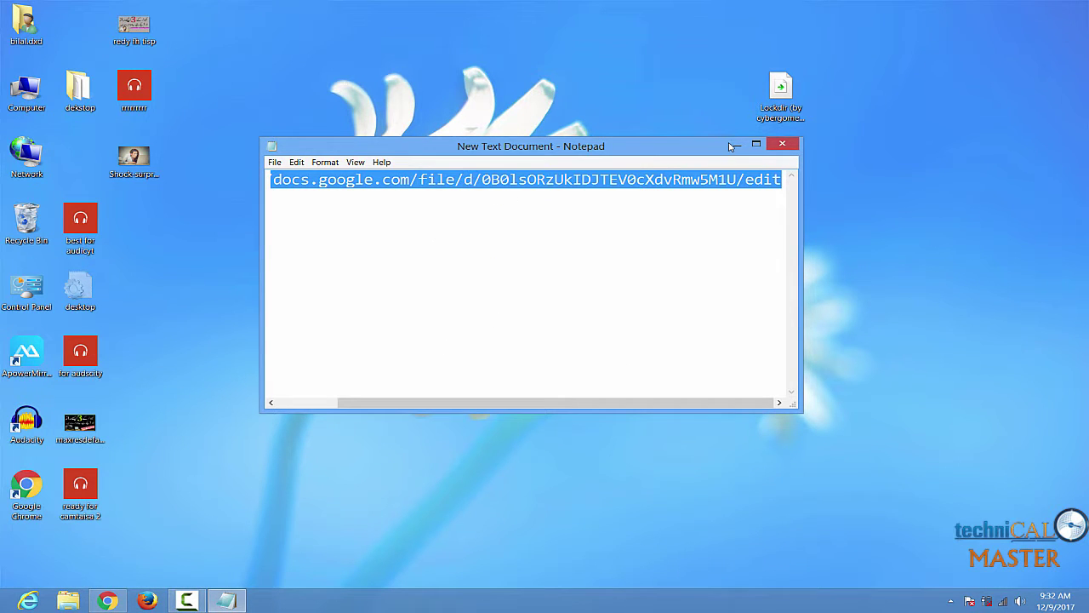
{"action": "left_click", "coordinate": [737, 145]}
{"action": "left_click_drag", "start_coordinate": [781, 106], "coordinate": [451, 41]}
{"action": "right_click", "coordinate": [451, 41]}
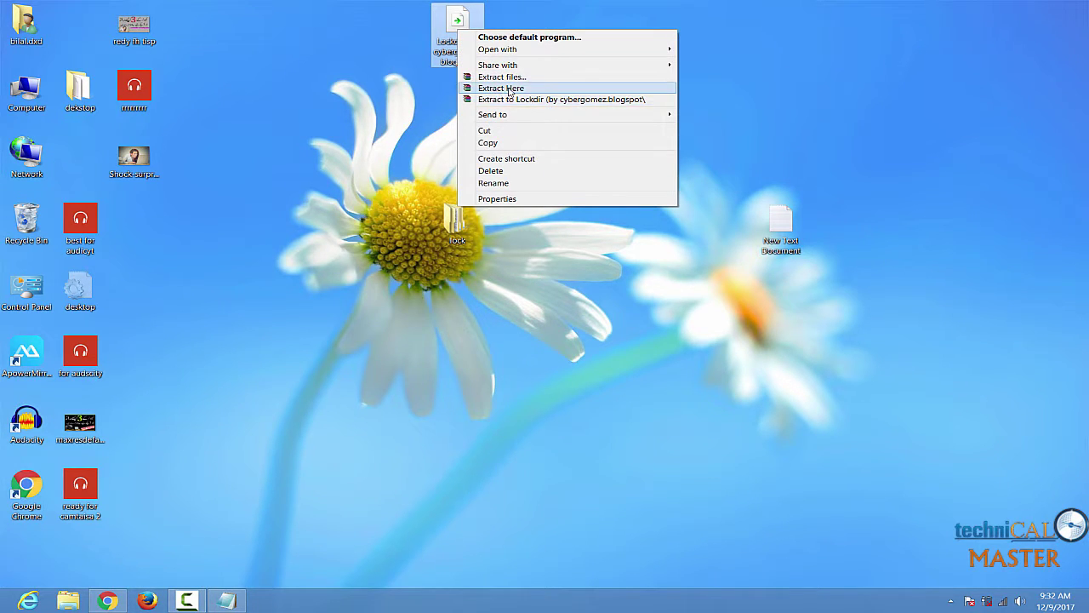
{"action": "left_click", "coordinate": [502, 88]}
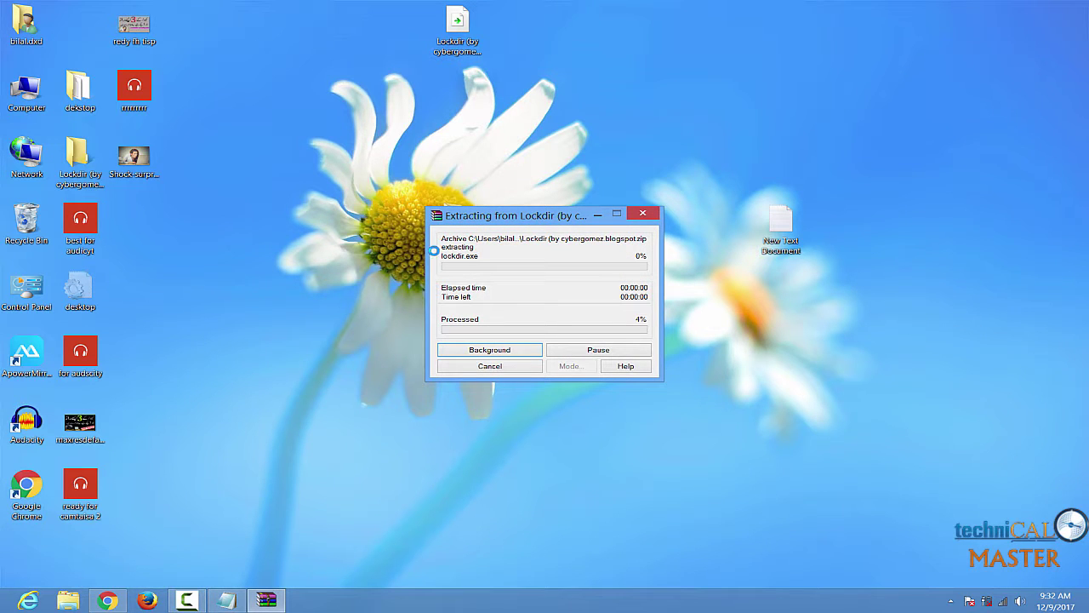
Move the extracted Lockdir folder to a free area of the desktop, check the lockdir application inside, and close the folder.
{"action": "left_click_drag", "start_coordinate": [75, 156], "coordinate": [614, 92]}
{"action": "double_click", "coordinate": [623, 107]}
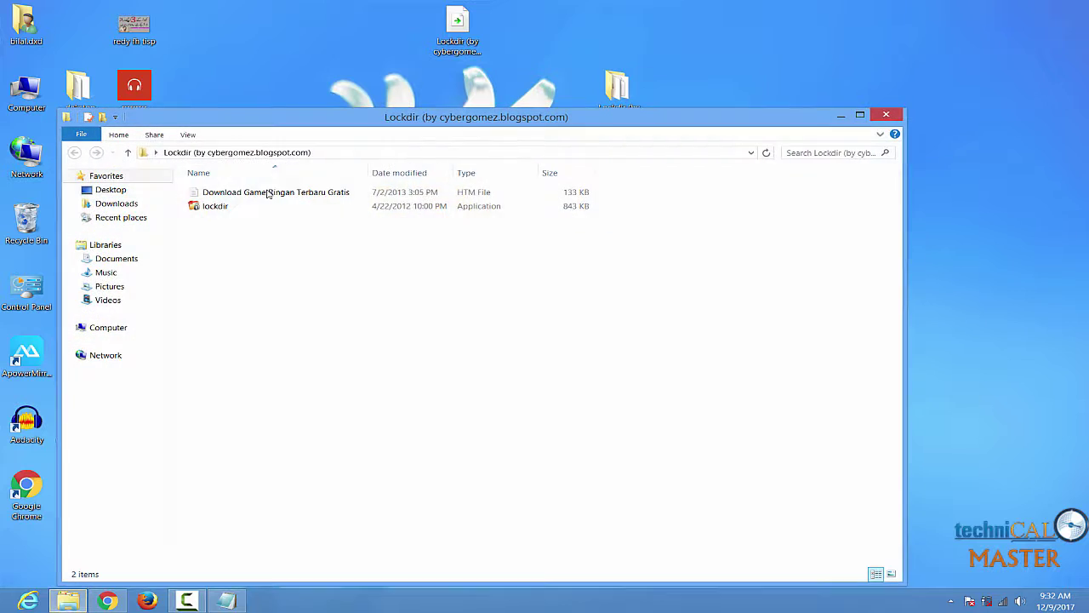
{"action": "left_click", "coordinate": [231, 207]}
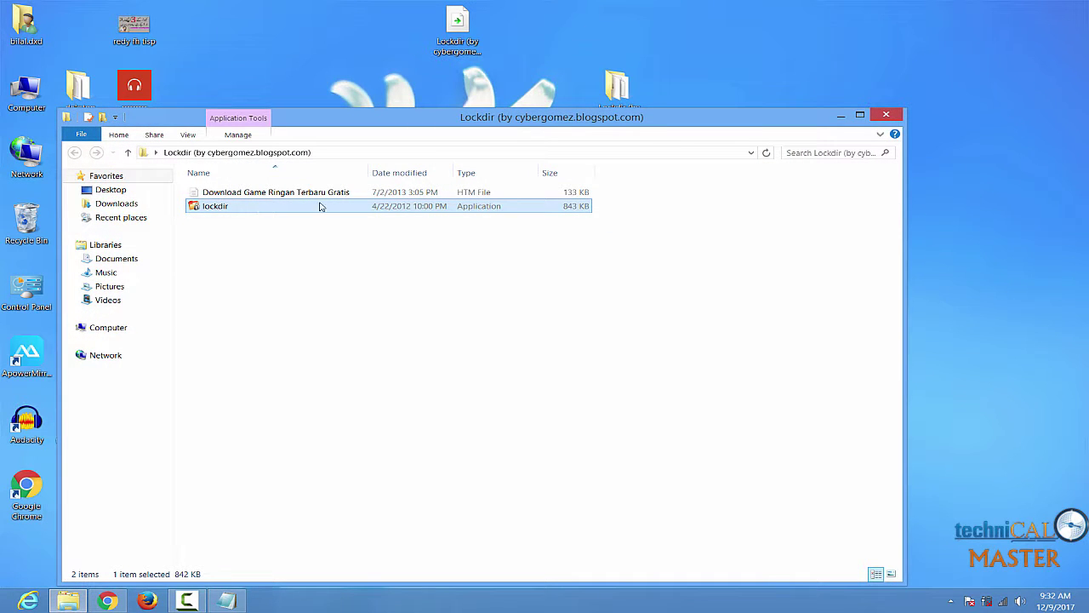
{"action": "left_click", "coordinate": [881, 117]}
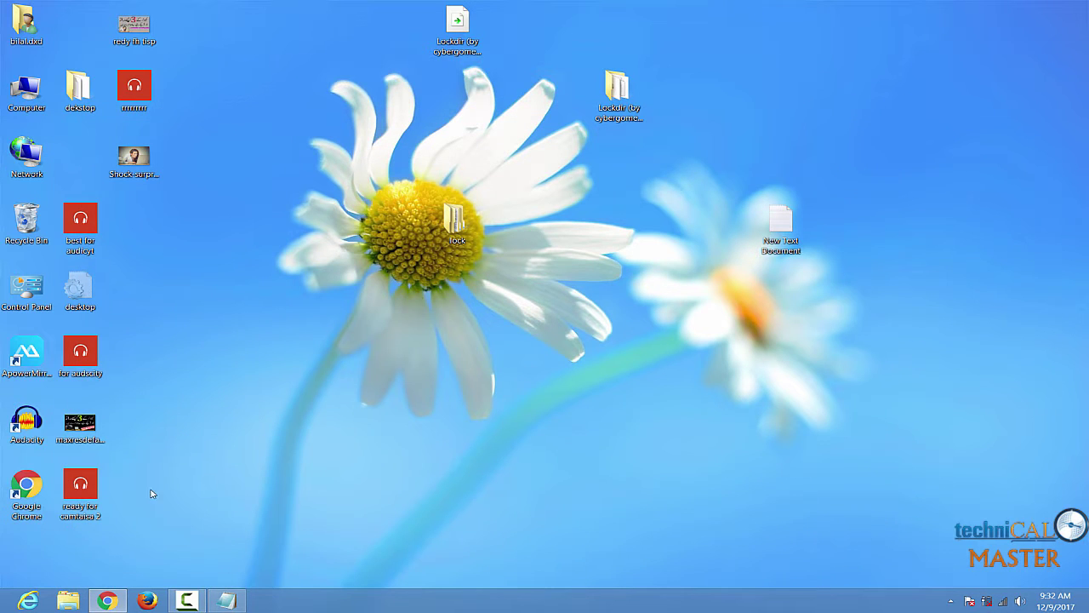
Switch back to Chrome and view the TECHNICAL MASTER YouTube channel page.
{"action": "left_click", "coordinate": [107, 601]}
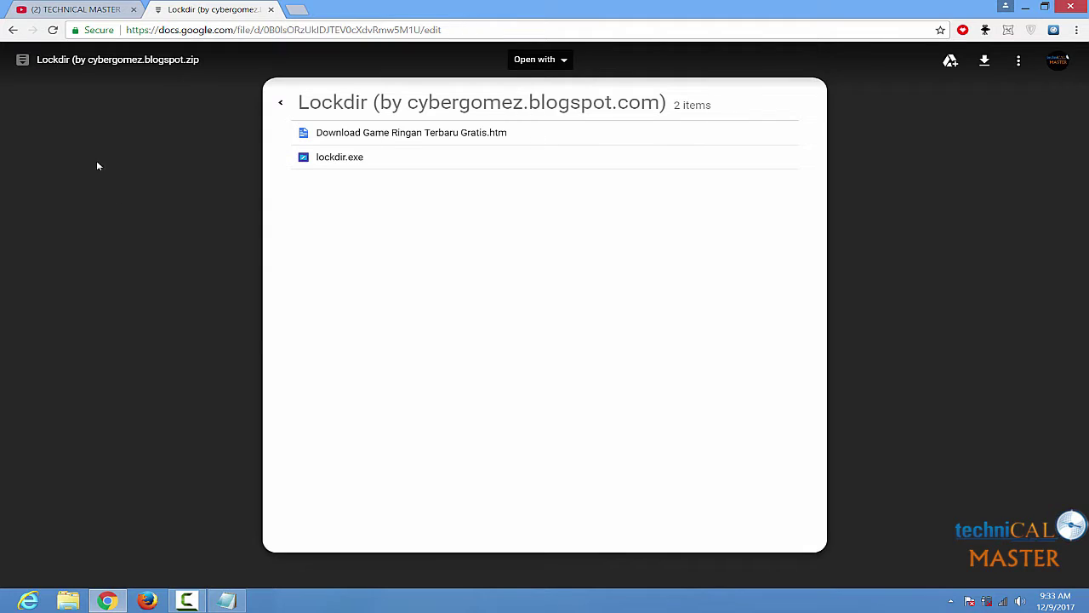
{"action": "left_click", "coordinate": [95, 10]}
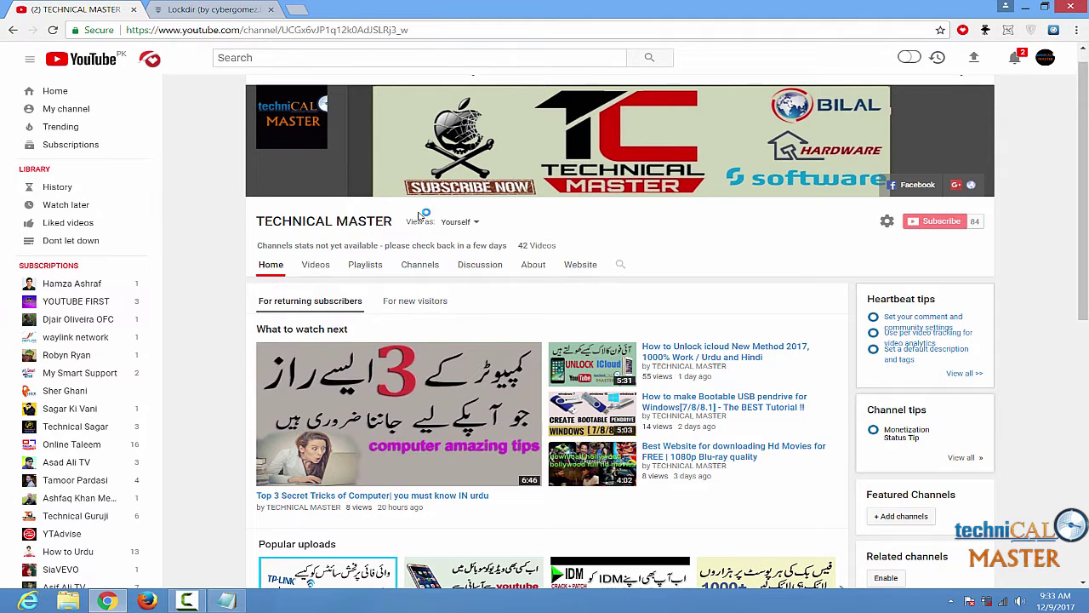